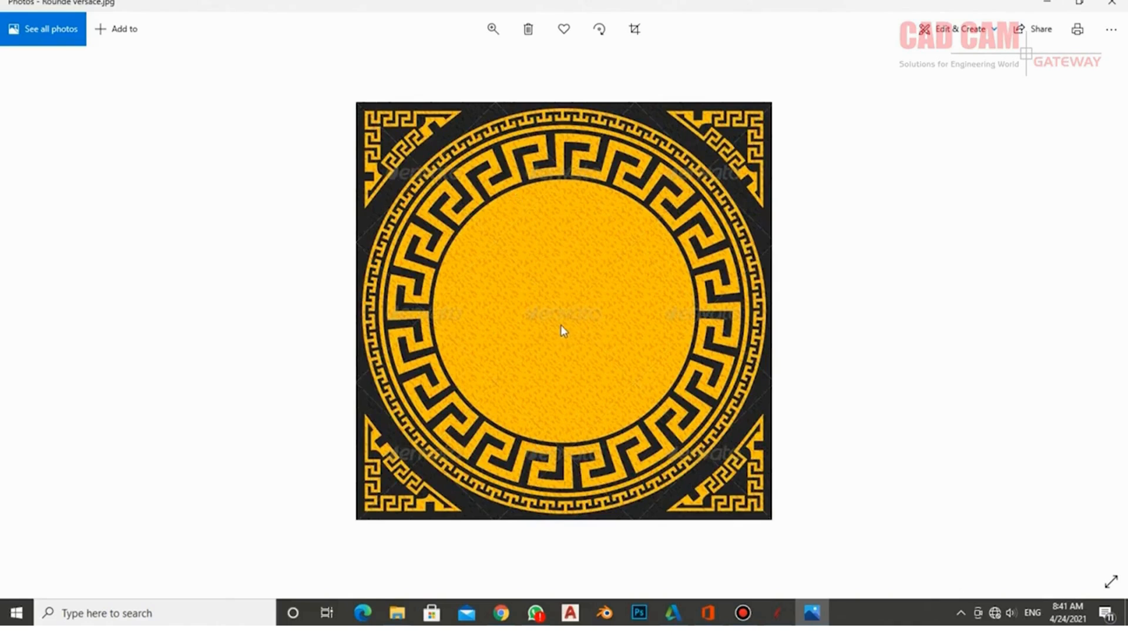
- Start a new 300 × 300 × 18 mm job with Beech Light as the material appearance
click(777, 613)
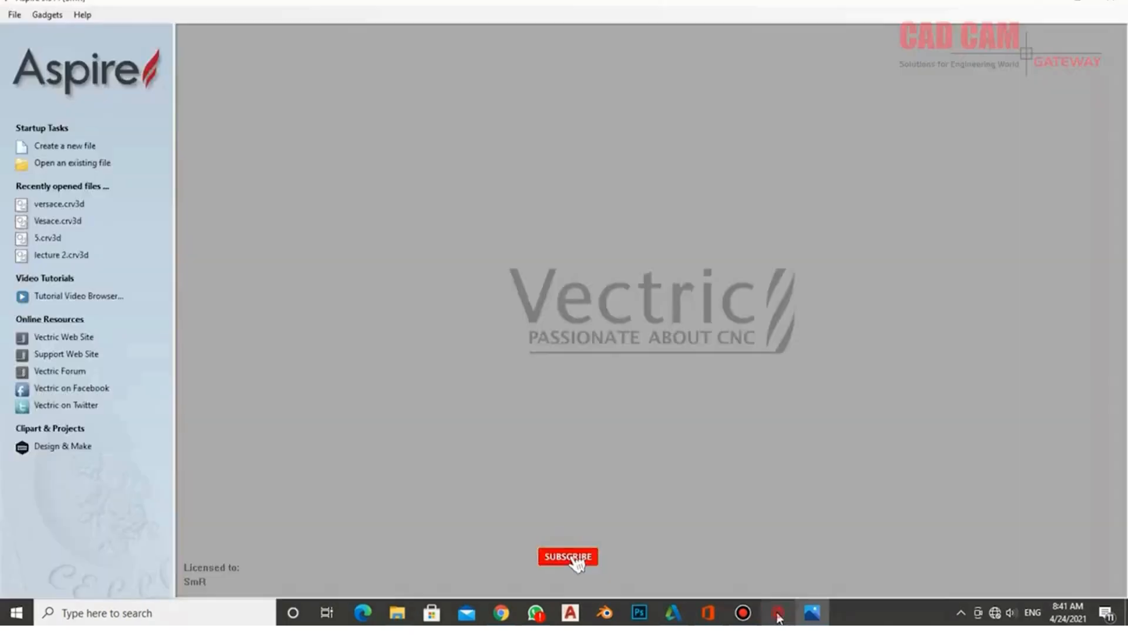
click(71, 146)
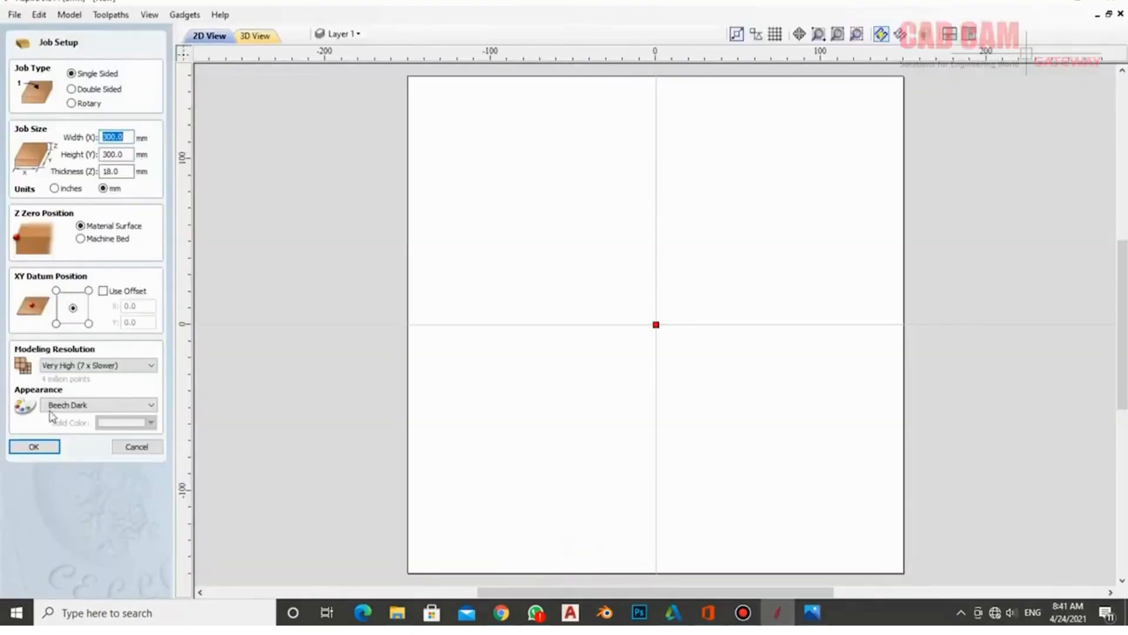
click(85, 405)
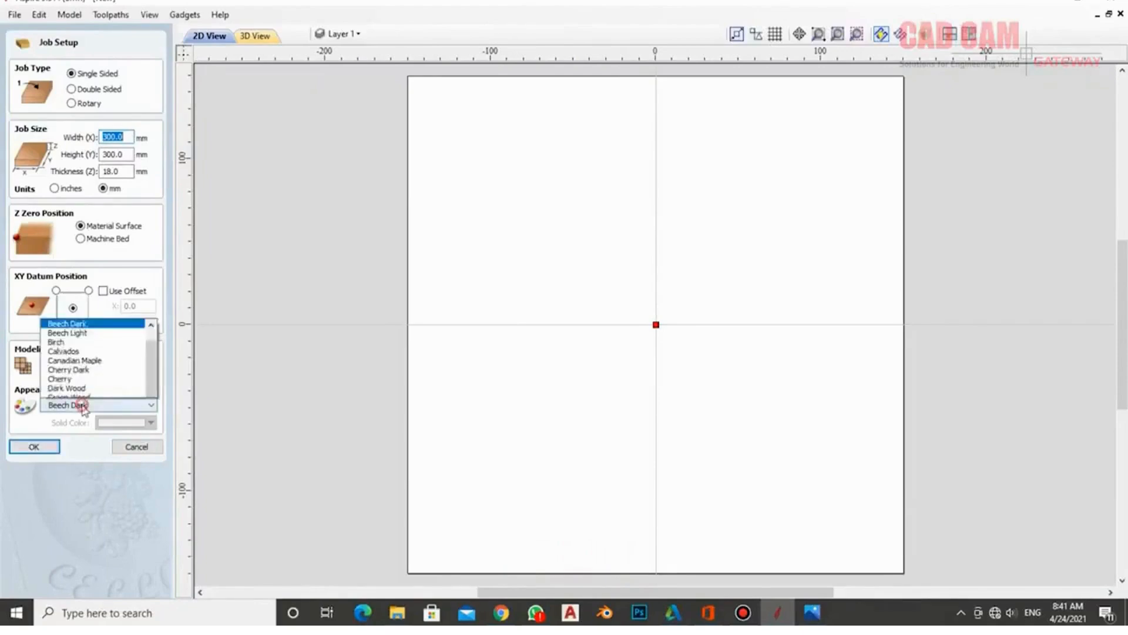
click(100, 135)
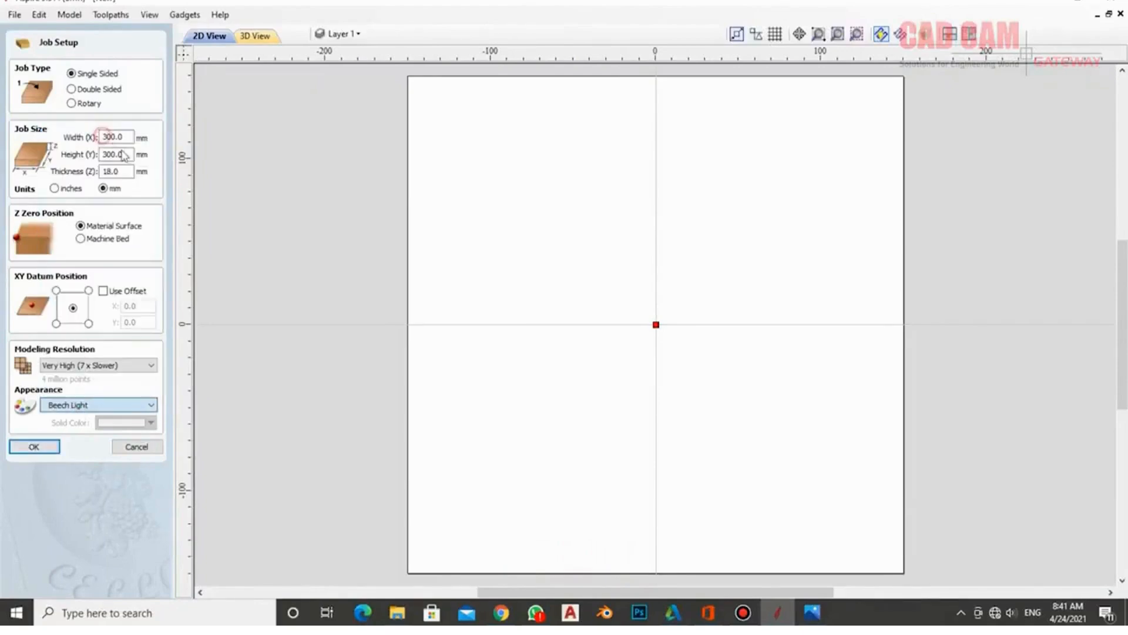
click(34, 448)
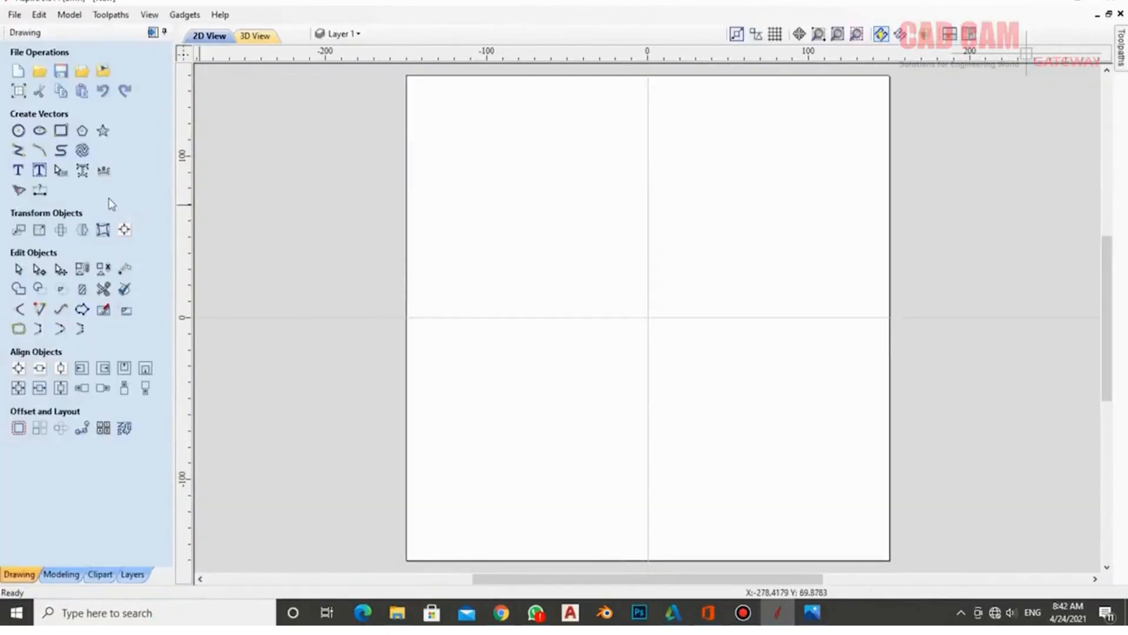
- Import Rounde versace.jpg and drag its corners out to about 293.971 mm square
click(100, 74)
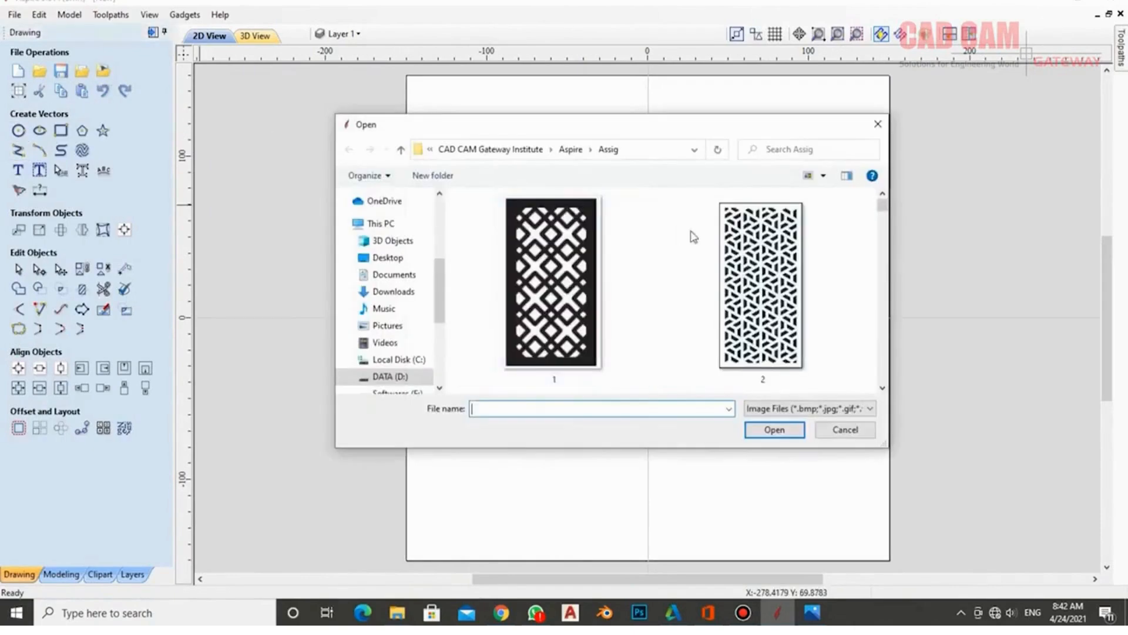
text(rou)
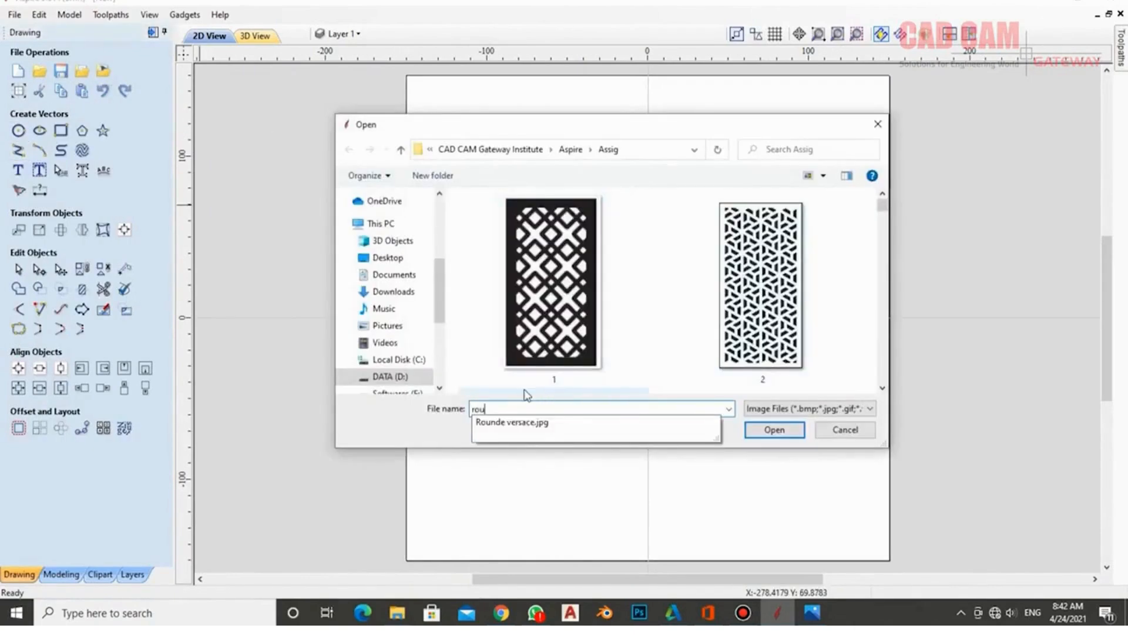
click(517, 422)
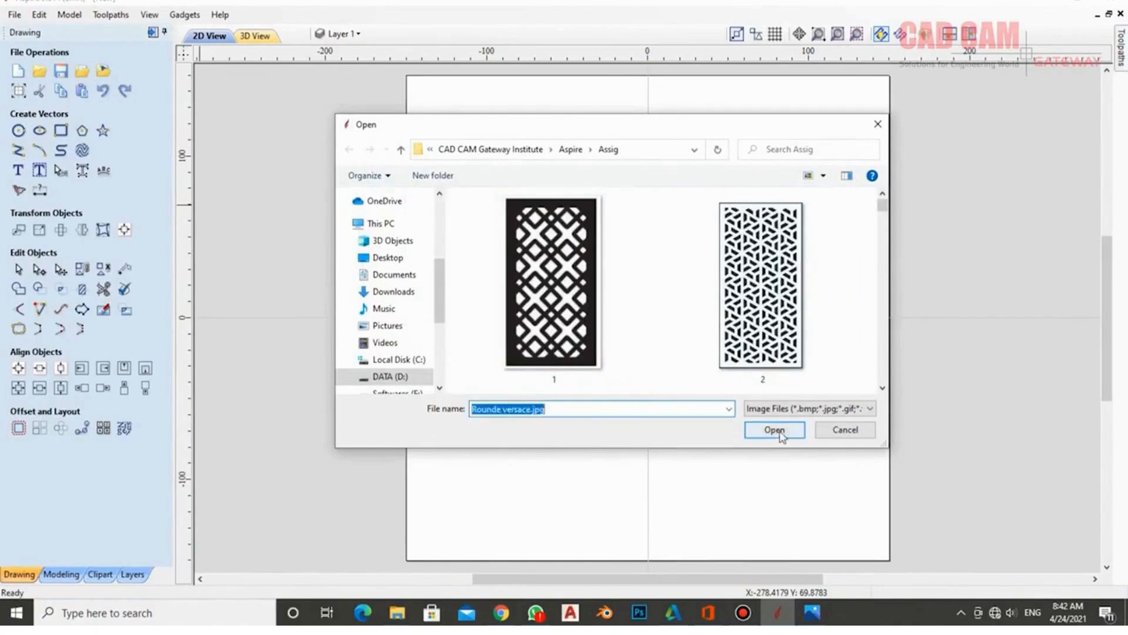
click(773, 429)
drag(821, 144, 888, 81)
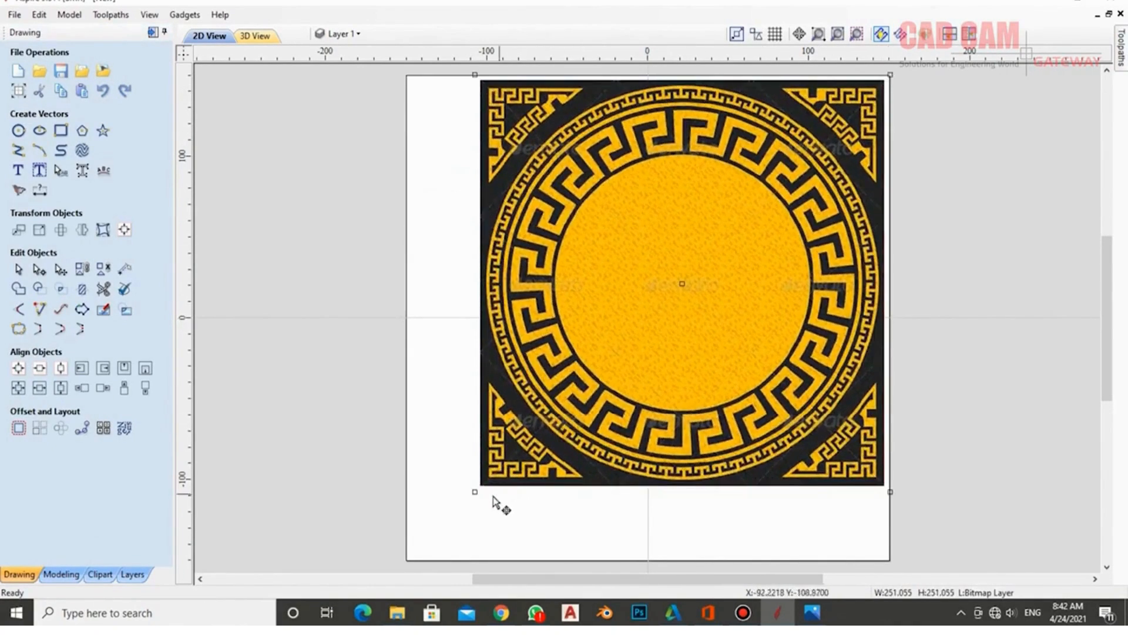
drag(474, 494, 409, 560)
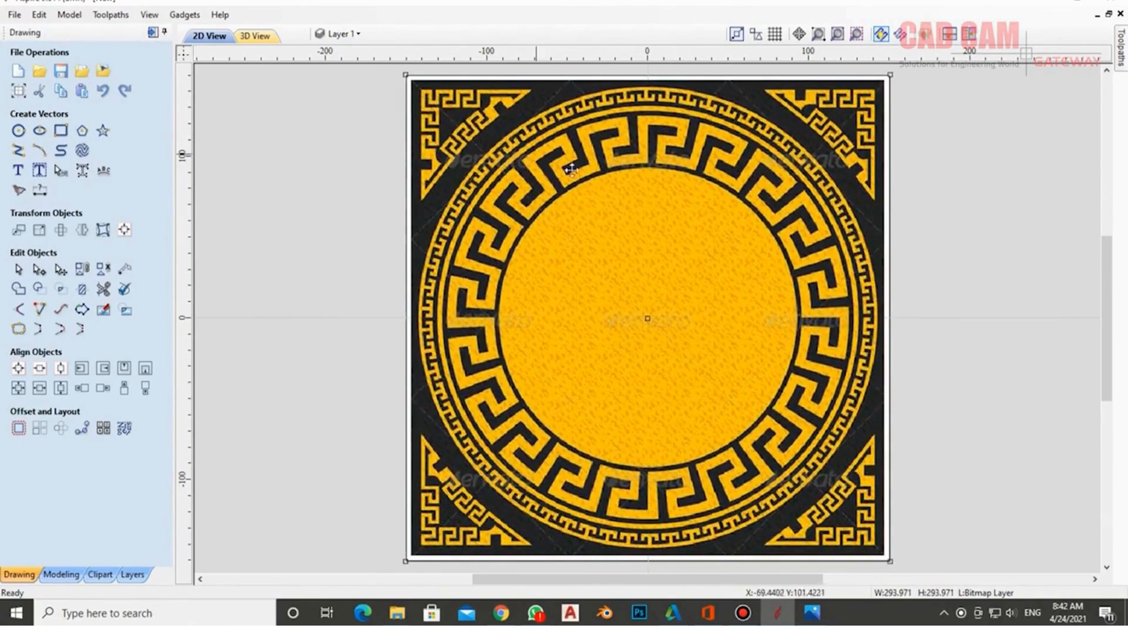
- Draw a 150 mm vertical line from the sheet centre up to the top edge
click(19, 151)
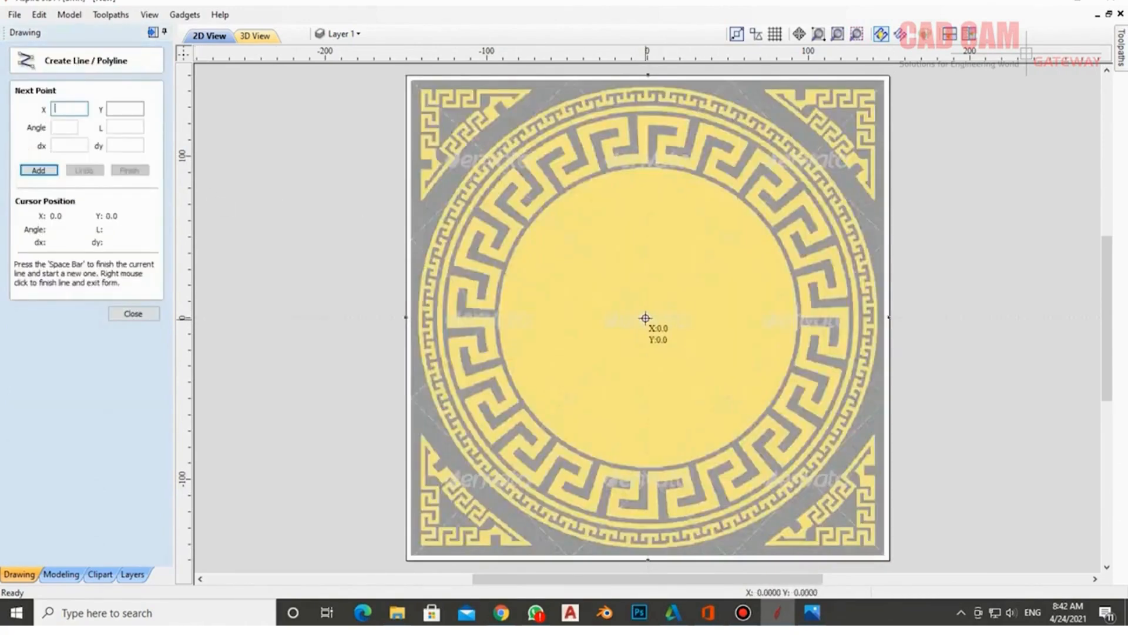
click(647, 318)
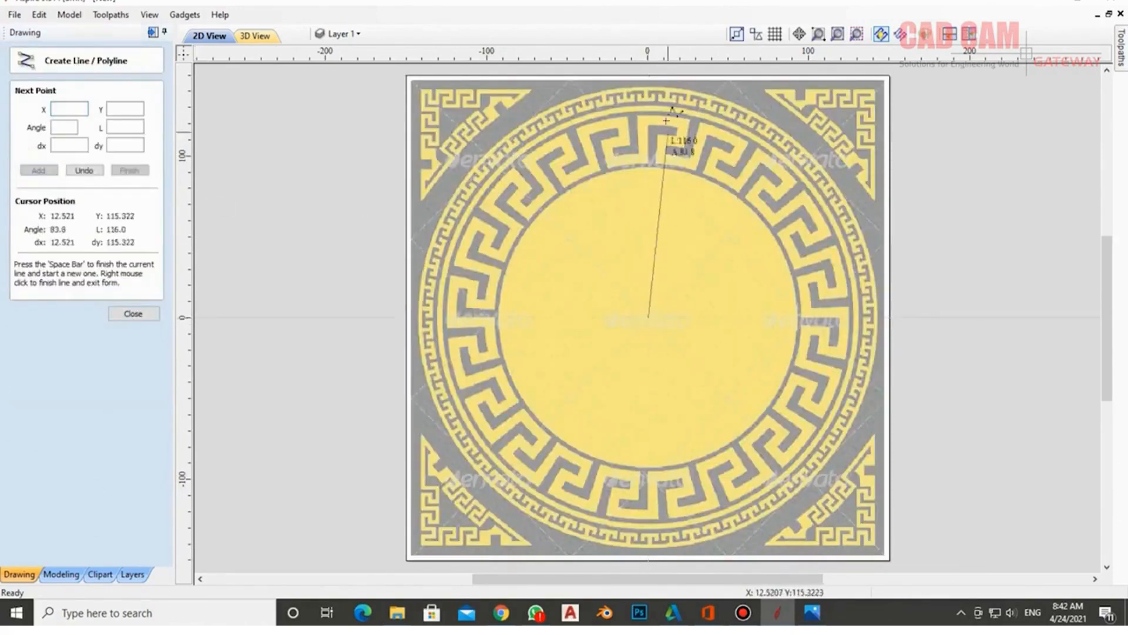
click(649, 75)
right_click(534, 138)
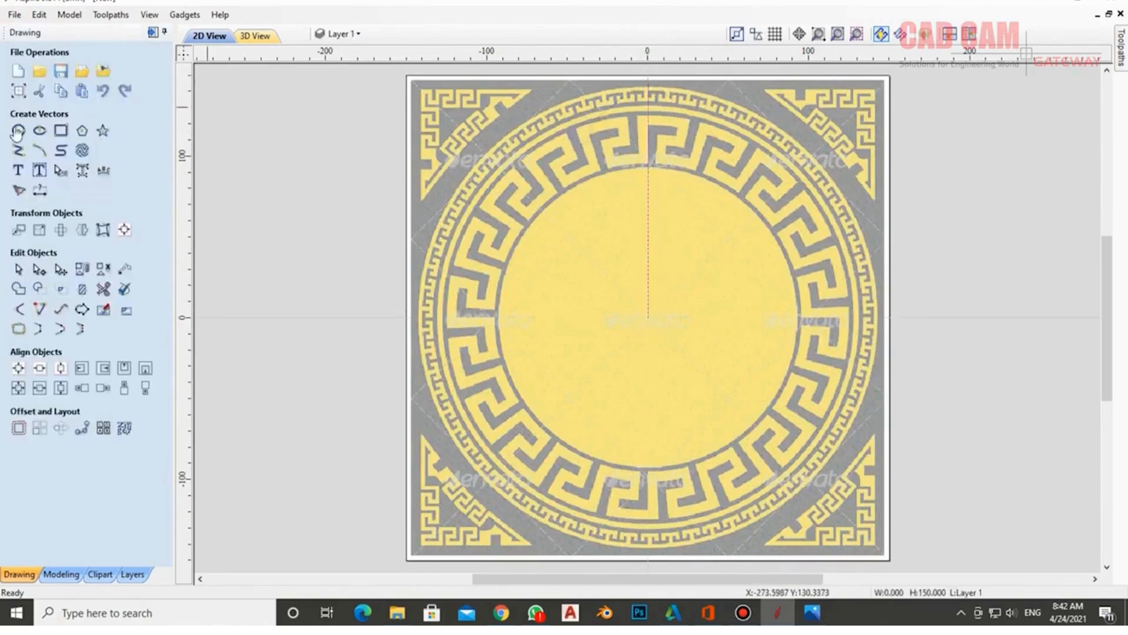
- Draw a 160 mm horizontal test line from the centre, delete it, and reselect the vertical line
click(19, 158)
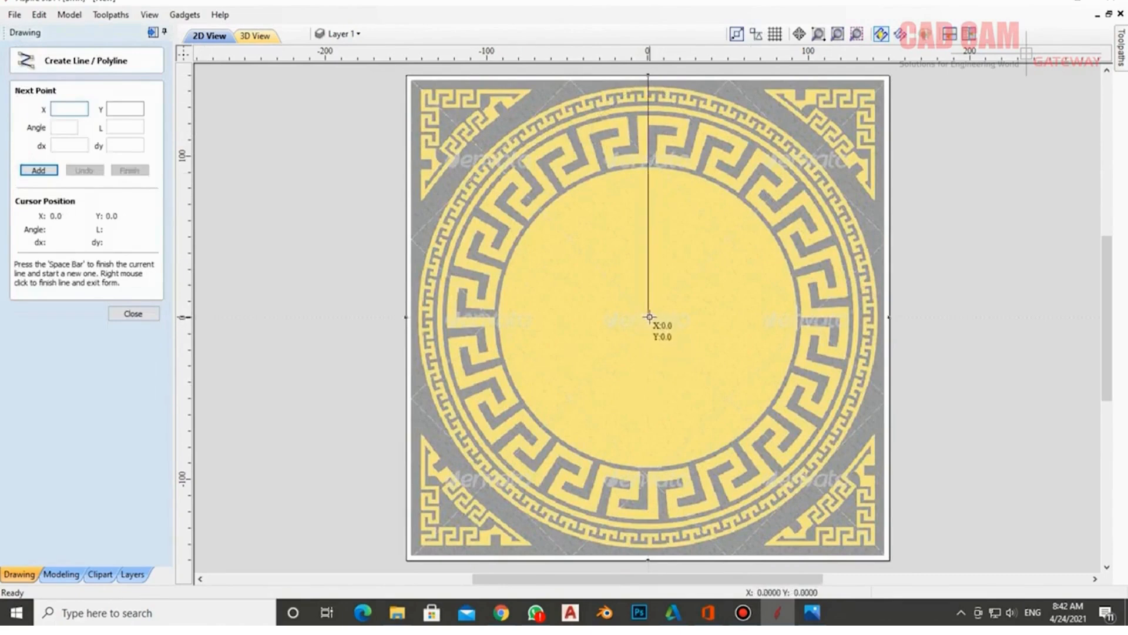
click(648, 318)
click(908, 318)
right_click(903, 276)
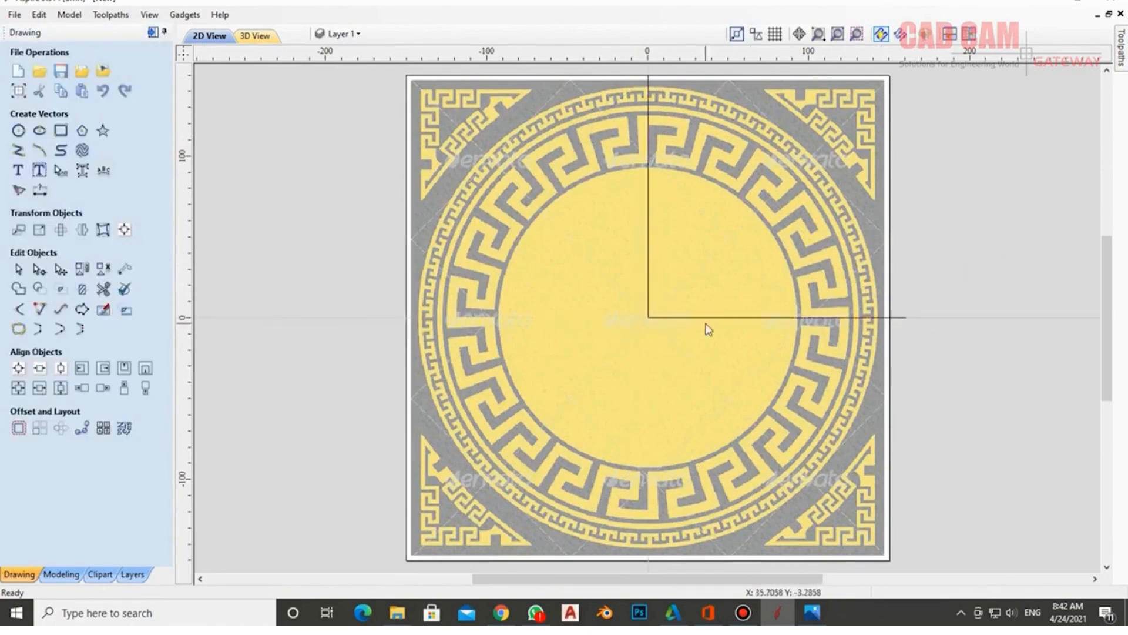
key(Delete)
click(649, 288)
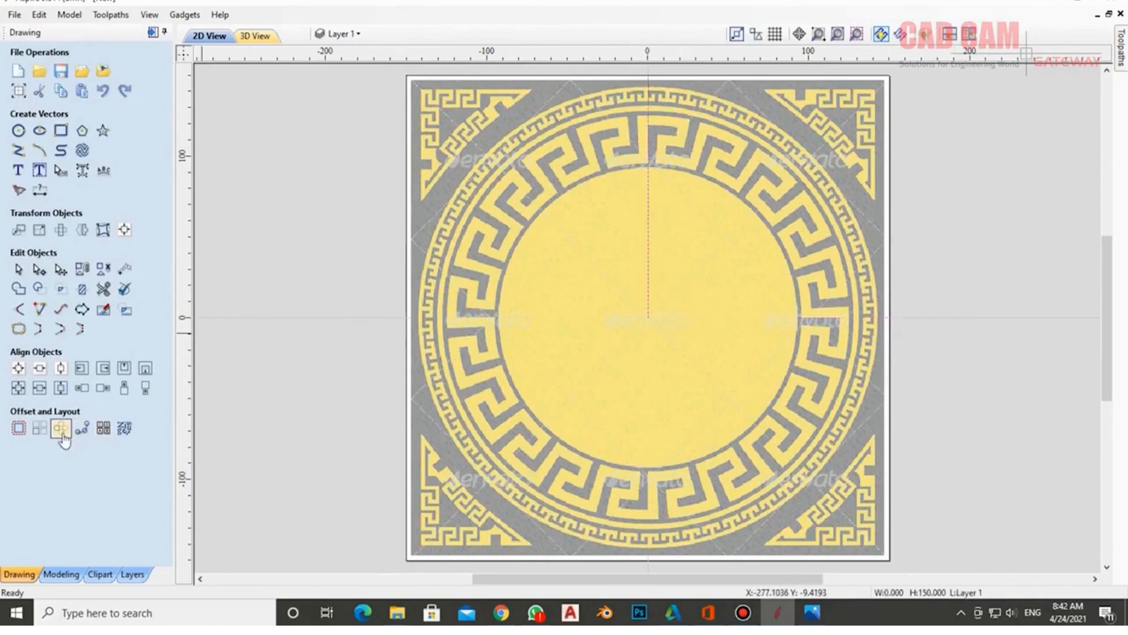
- Circular-copy the vertical line 4 times about centre Y 0, then select the horizontal line's right half
click(61, 435)
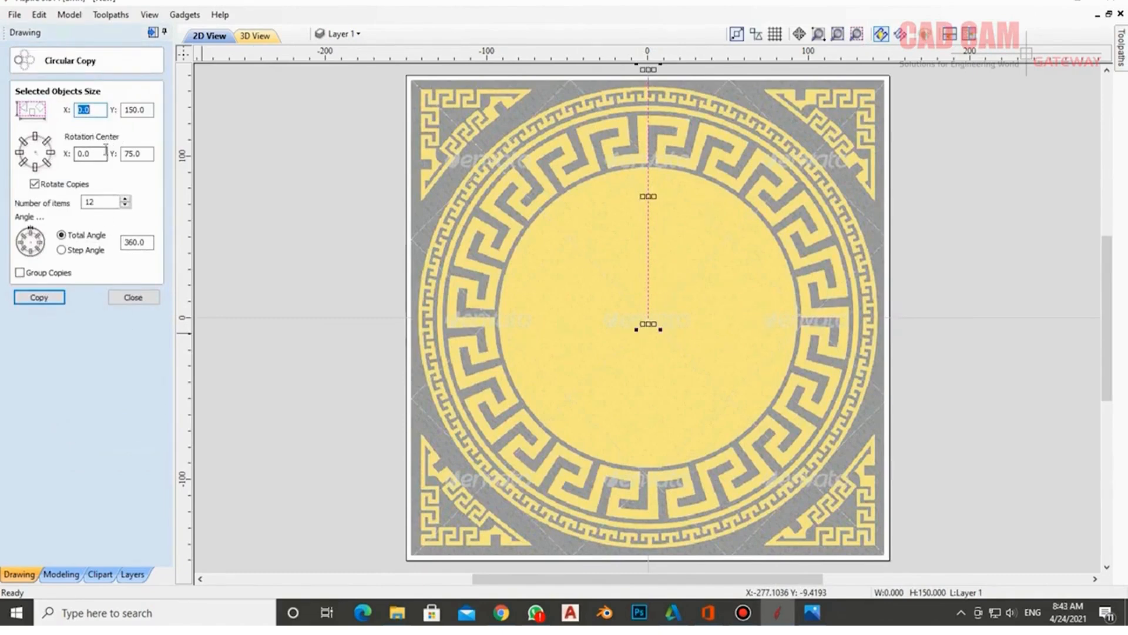
click(127, 154)
text(0)
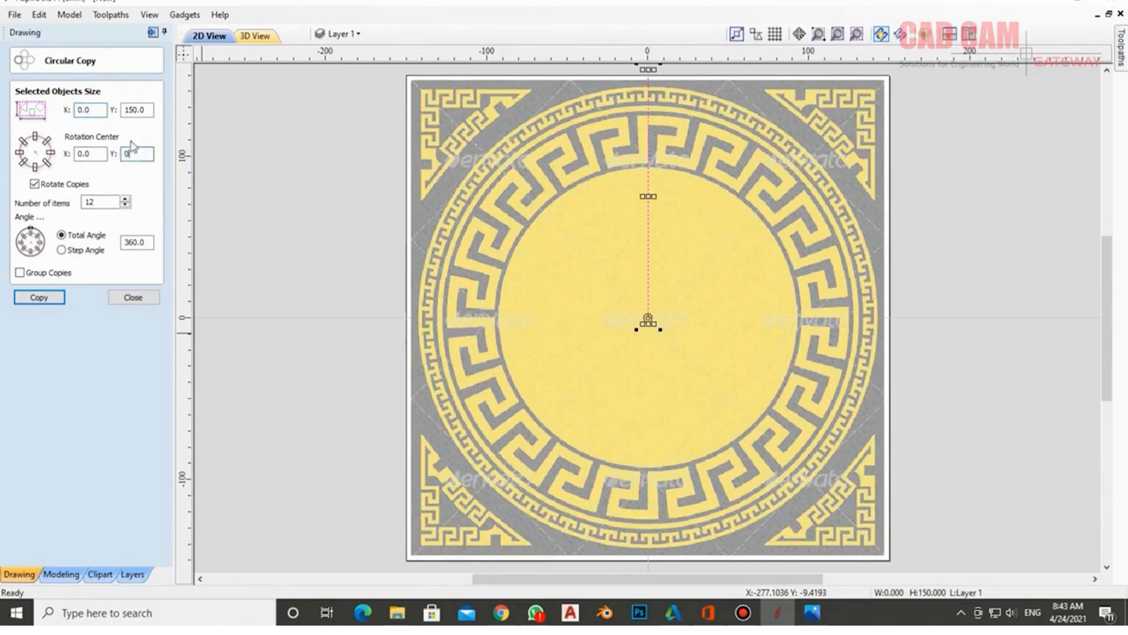
click(126, 206)
click(125, 206)
click(42, 298)
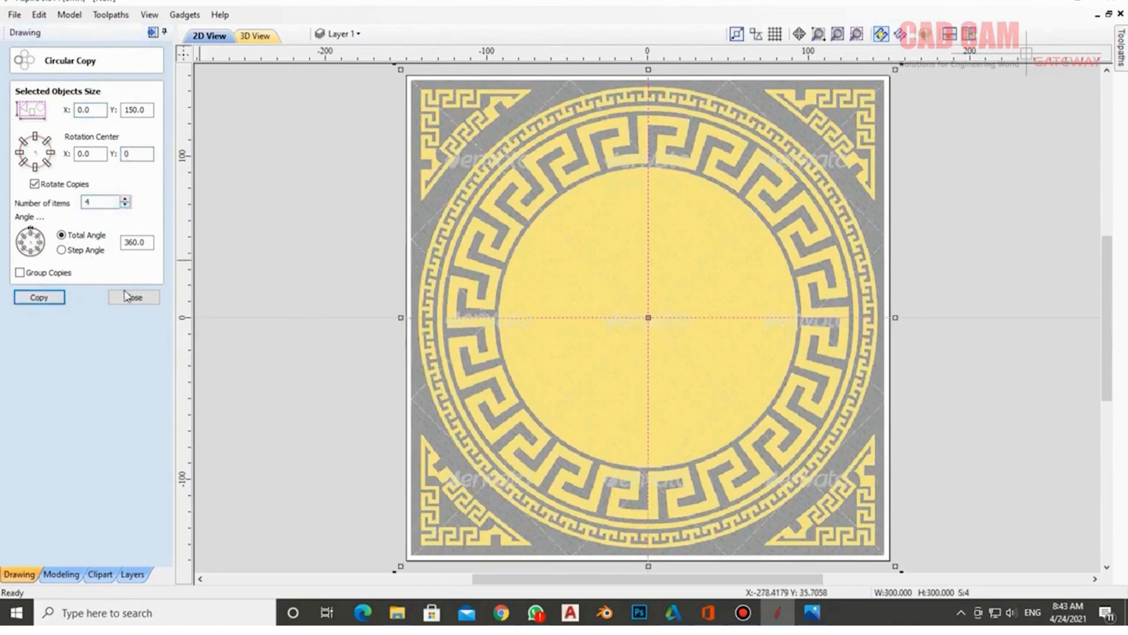
click(129, 297)
click(302, 257)
click(681, 318)
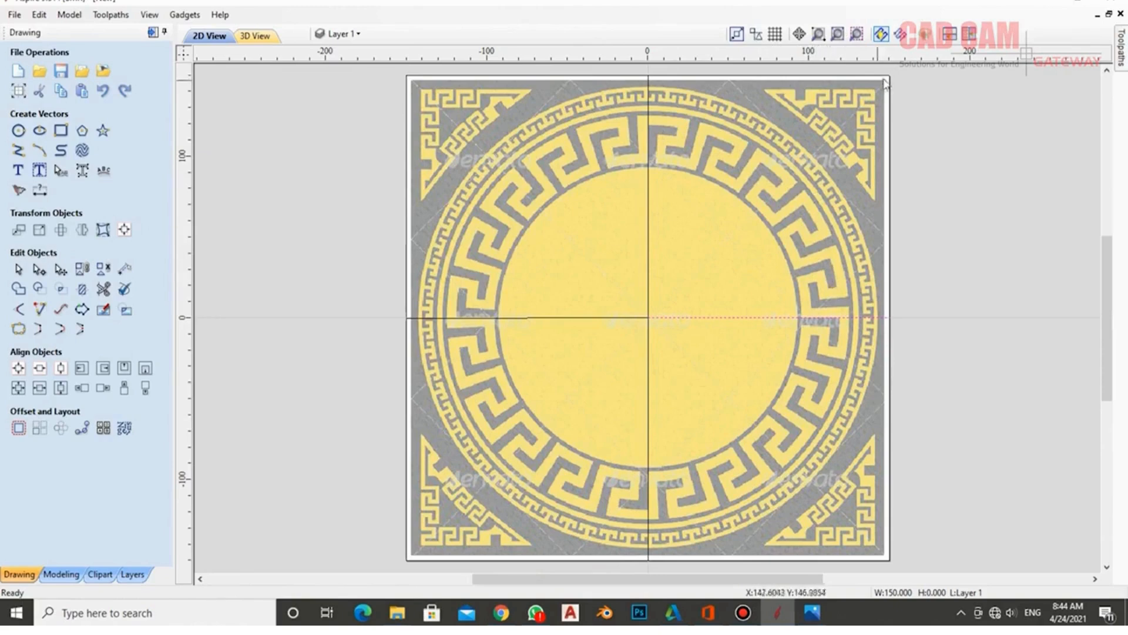
click(648, 235)
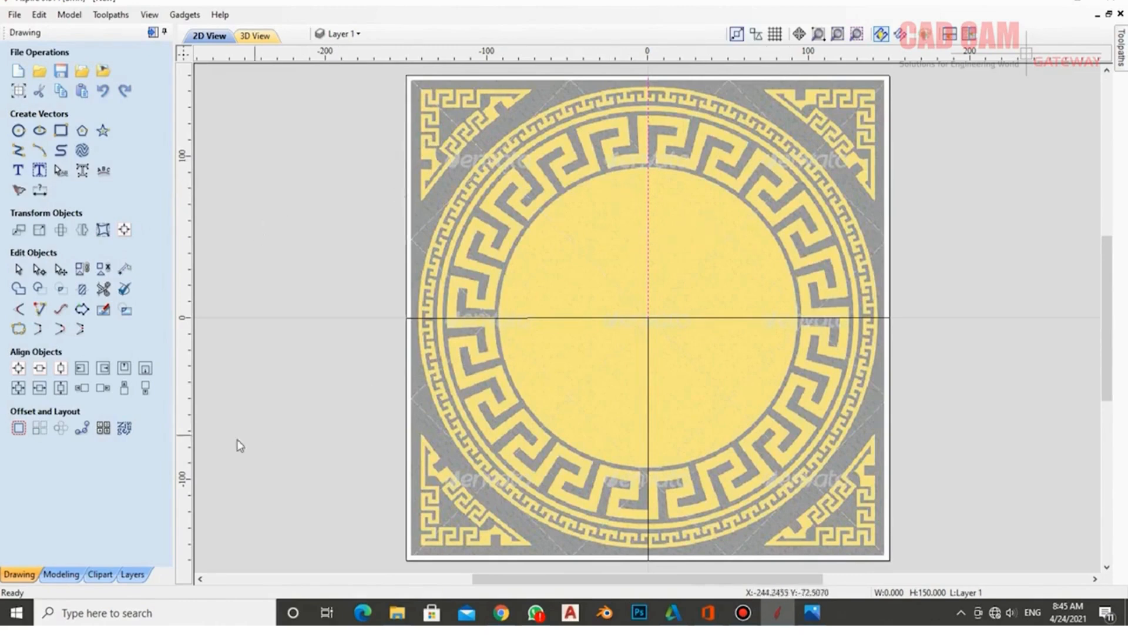
- Make 120 circular copies of the vertical line and zoom in to compare them with the Greek-key border
click(60, 428)
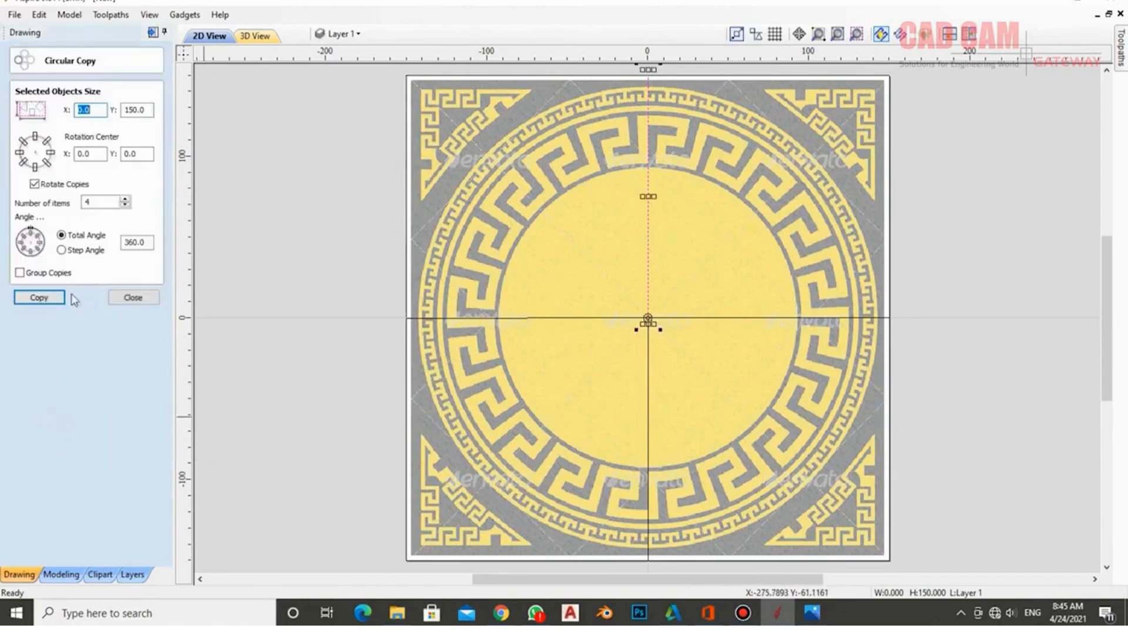
double_click(117, 203)
text(12)
click(40, 298)
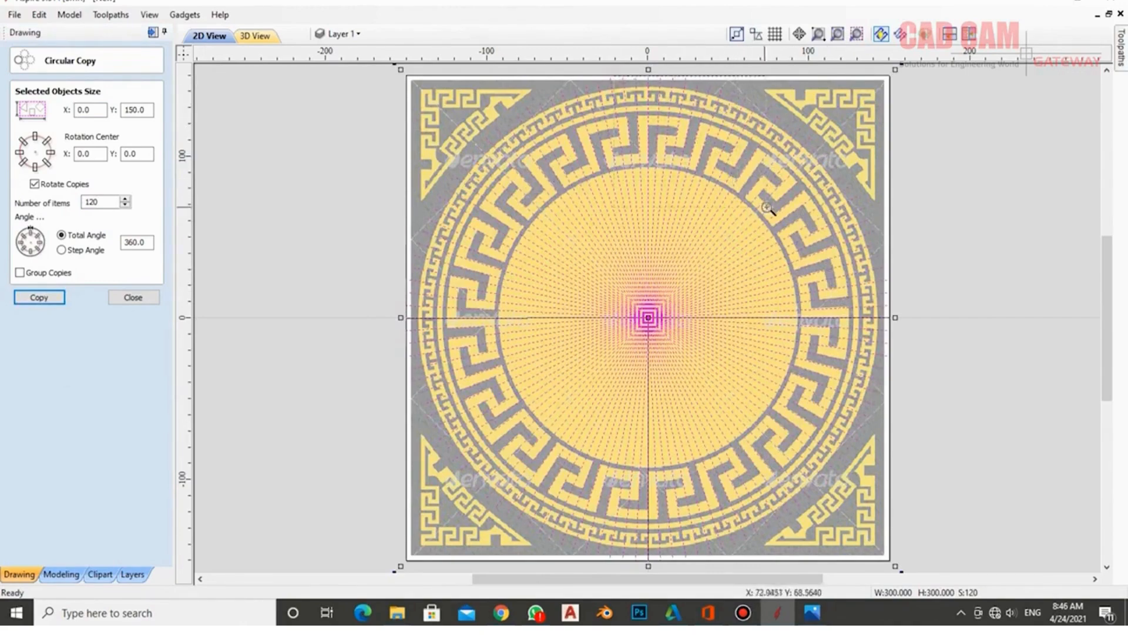
drag(765, 207, 765, 208)
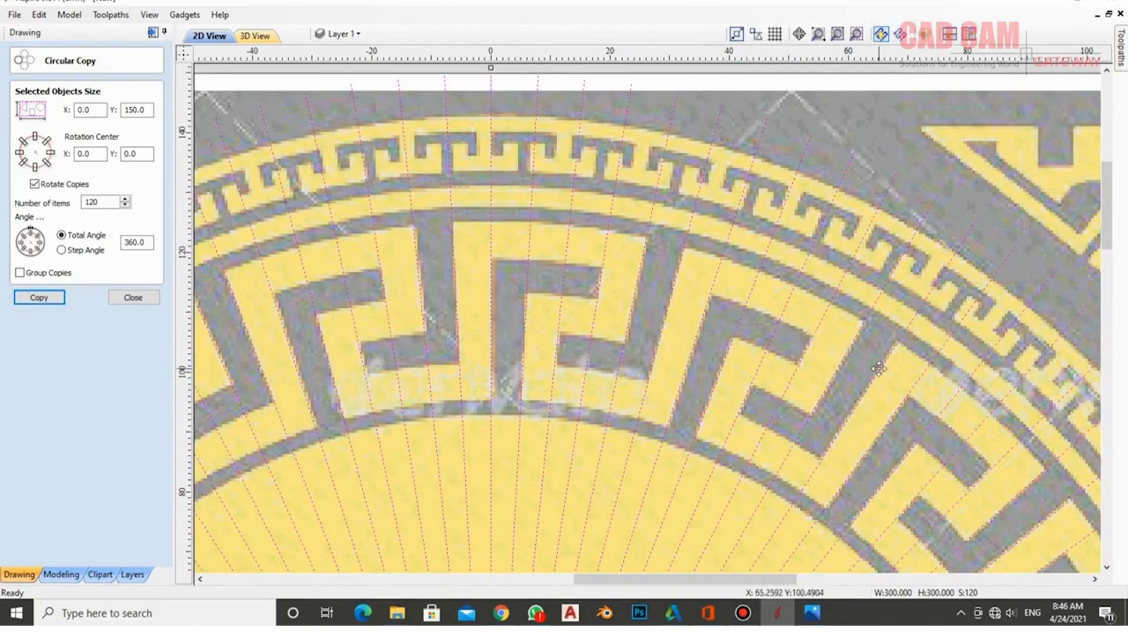
scroll(752, 224, down, 2)
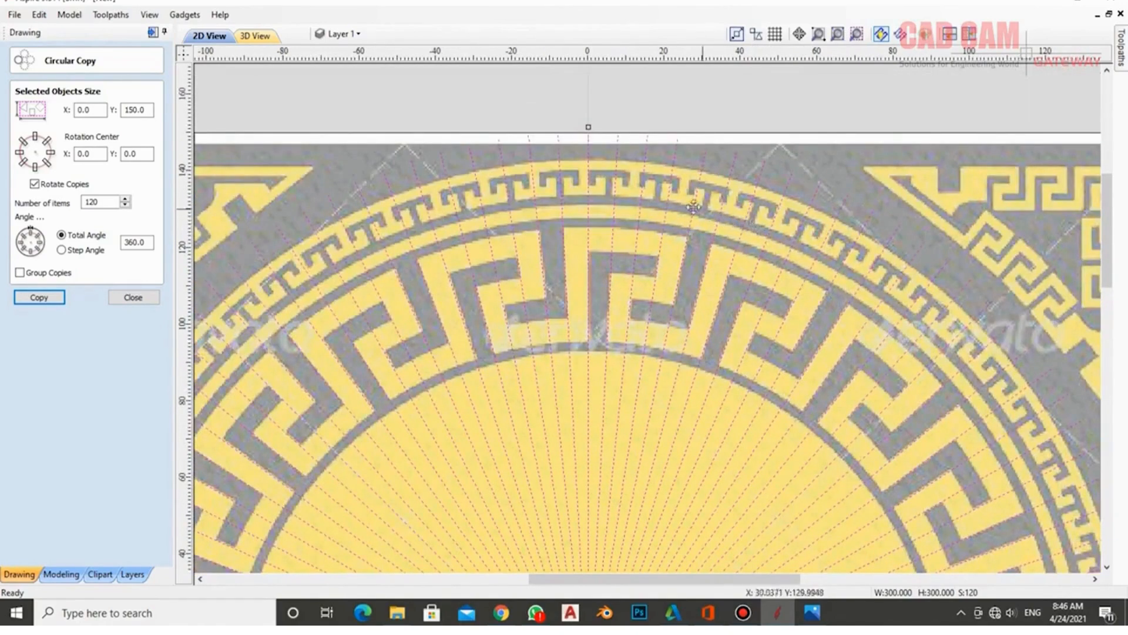
scroll(693, 213, up, 1)
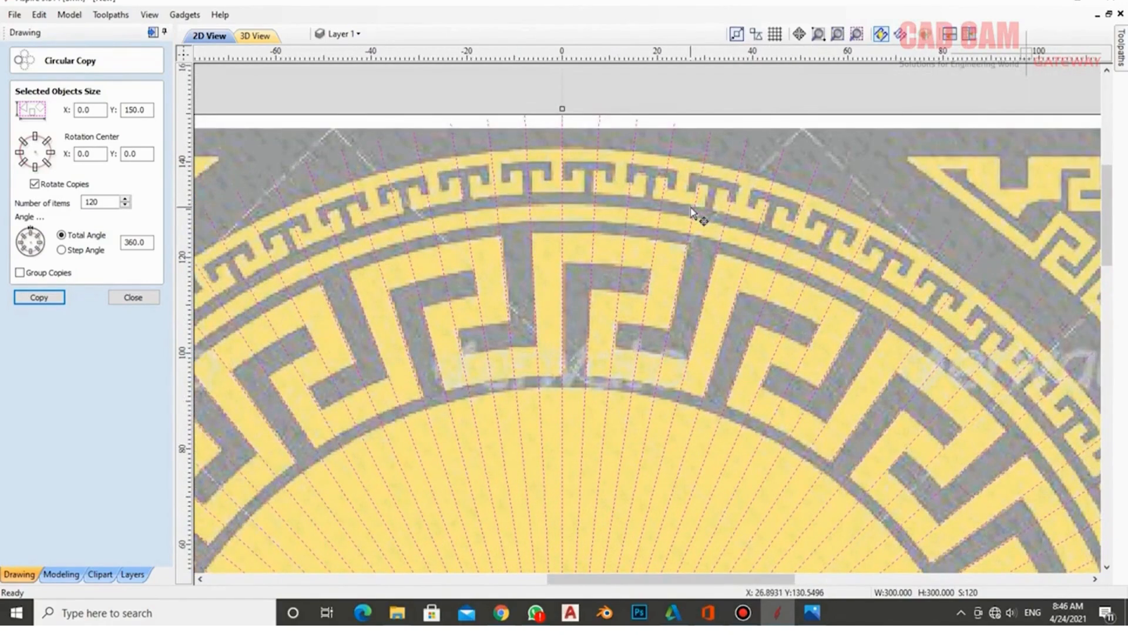
scroll(692, 213, down, 5)
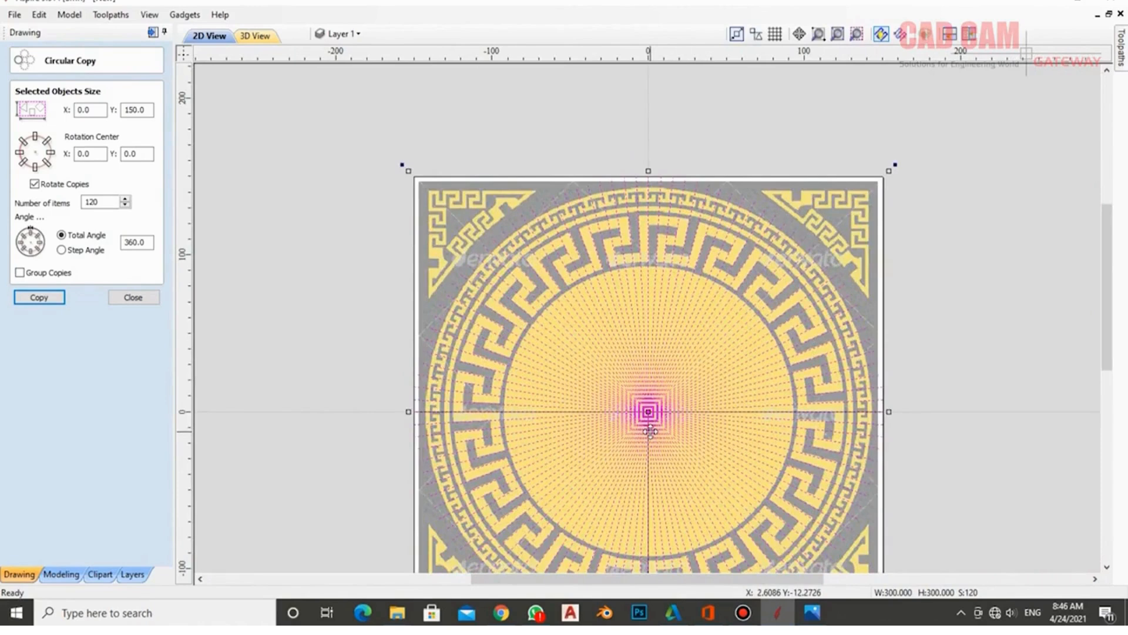
- Circular-copy the line 30 times across a 90° total angle and zoom in to check
double_click(137, 242)
text(90)
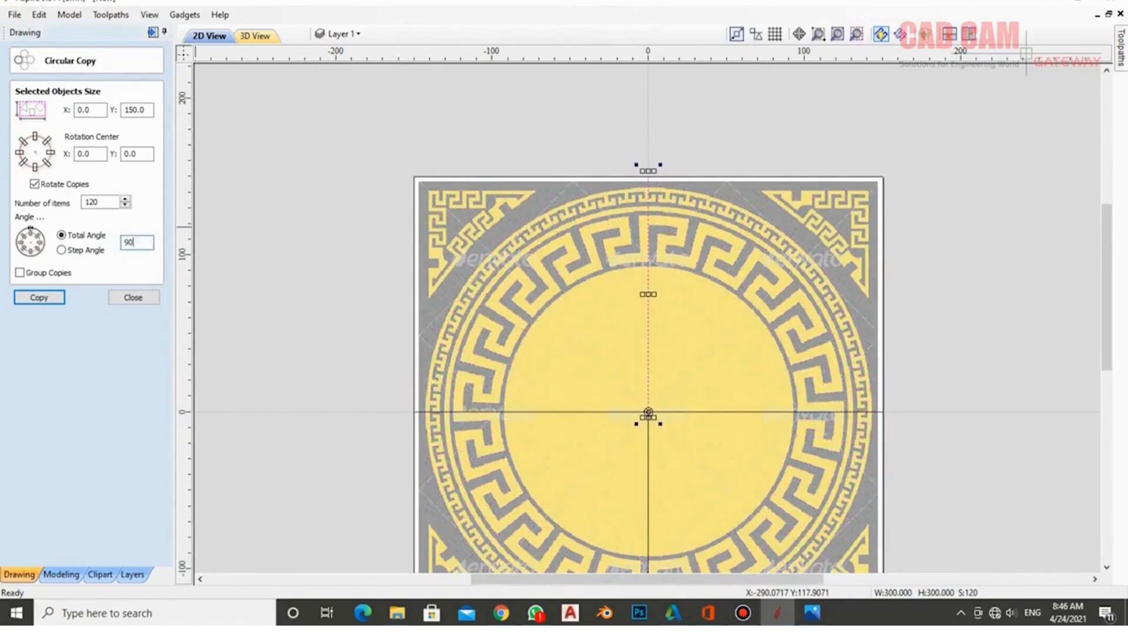
double_click(97, 202)
text(30)
click(38, 298)
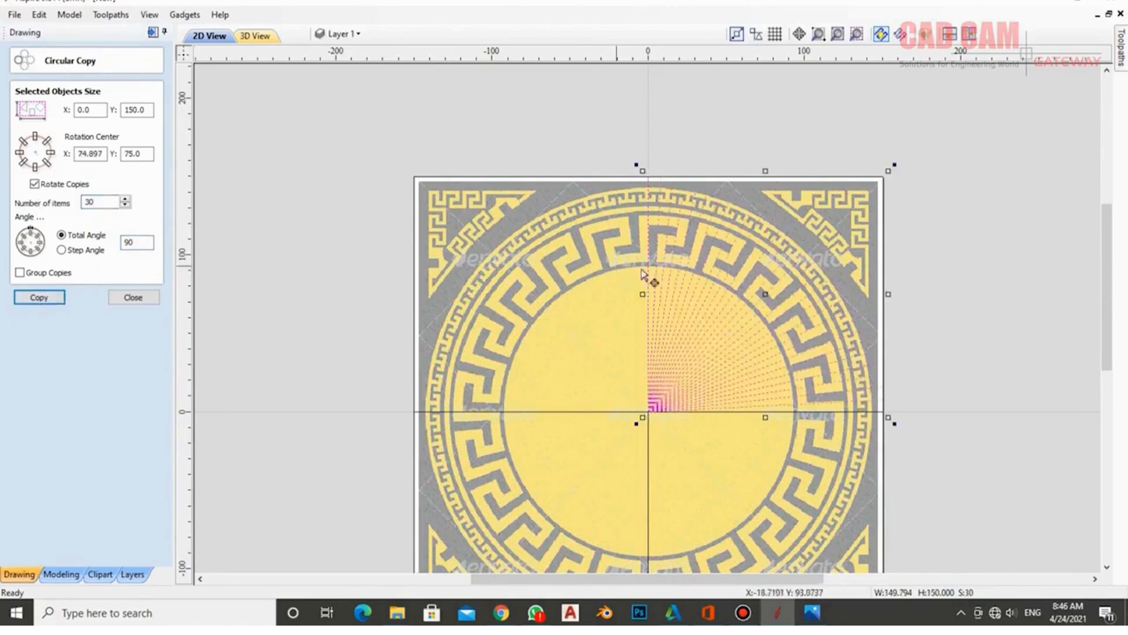
scroll(783, 308, up, 1)
scroll(783, 308, up, 1)
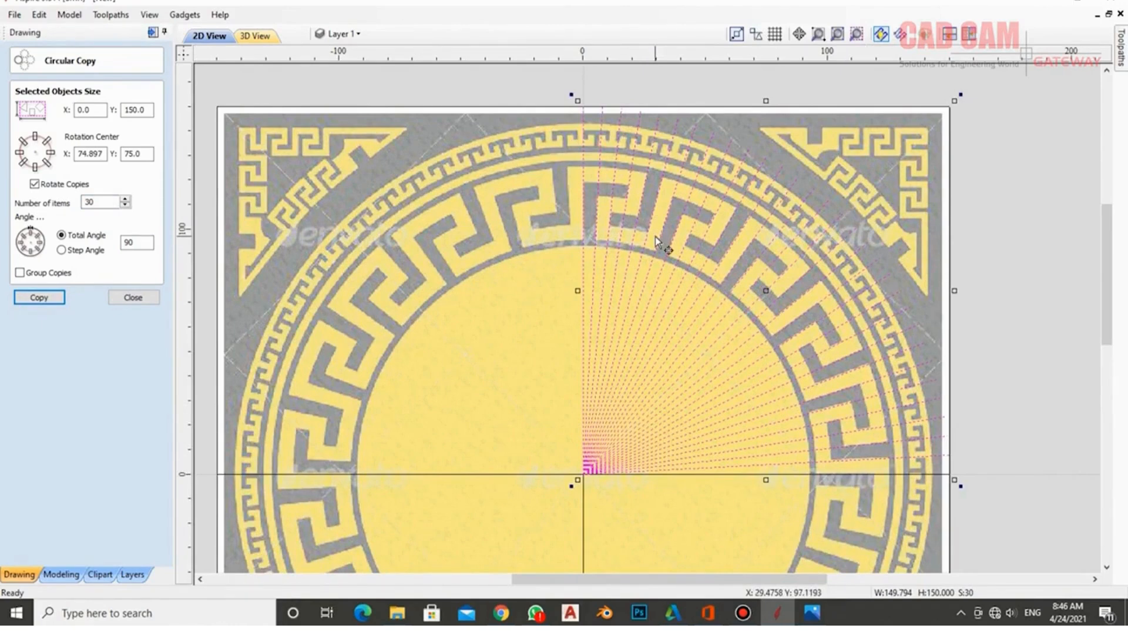
- Change the copy count to 6 and close the Circular Copy form
double_click(136, 242)
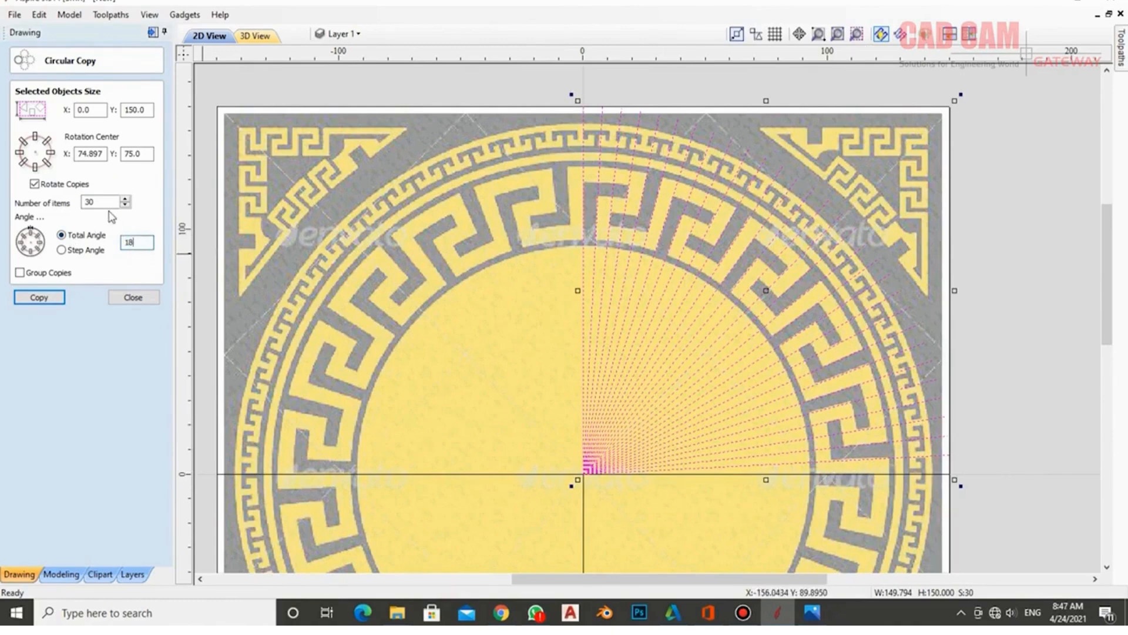
double_click(91, 202)
text(6)
click(133, 297)
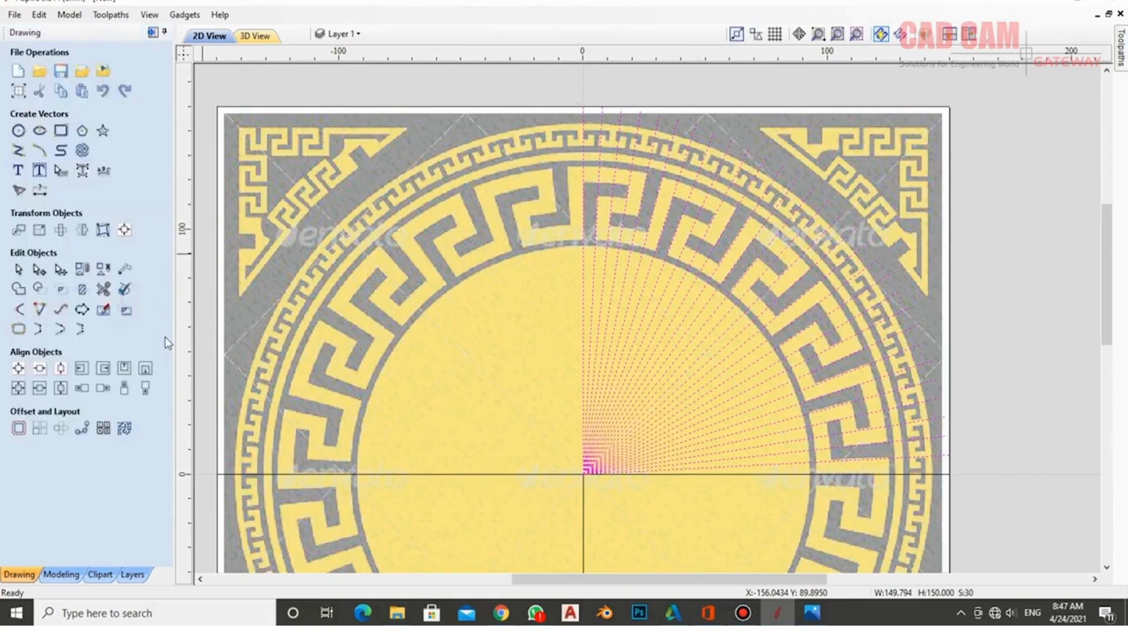
- Copy the guide line six times, then enter 12 items and a 36° total angle
click(58, 429)
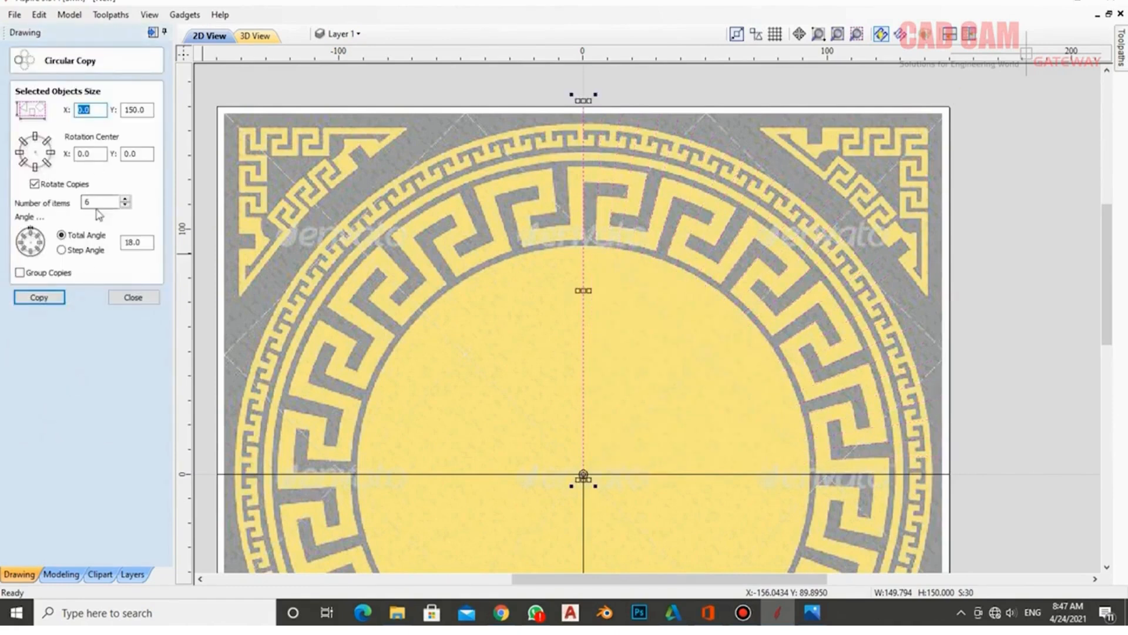
click(39, 297)
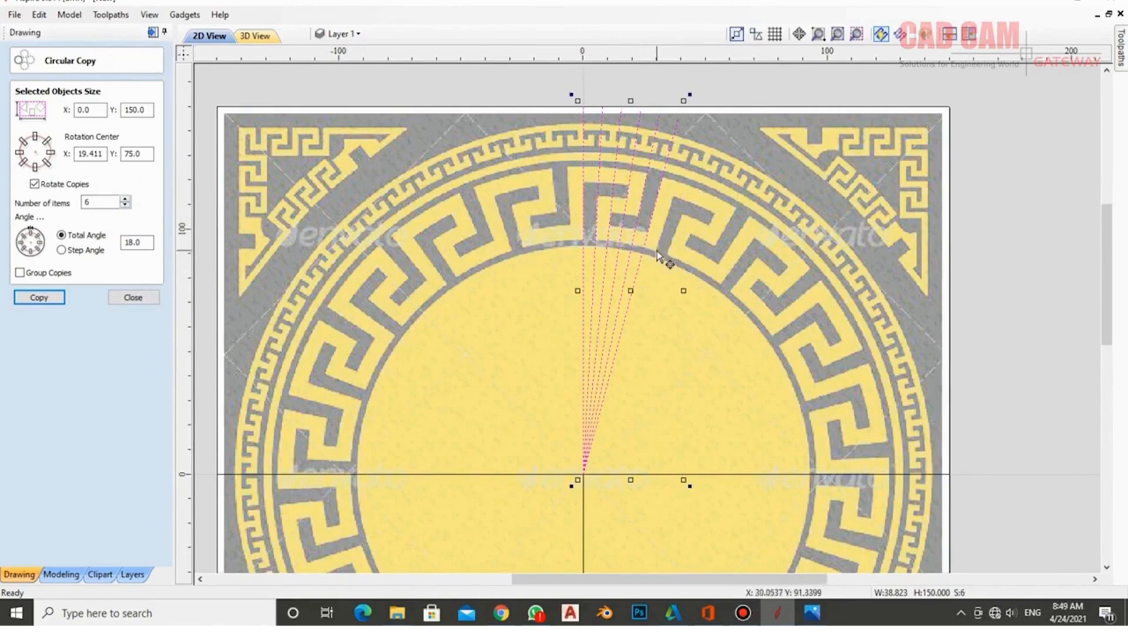
double_click(104, 201)
text(12)
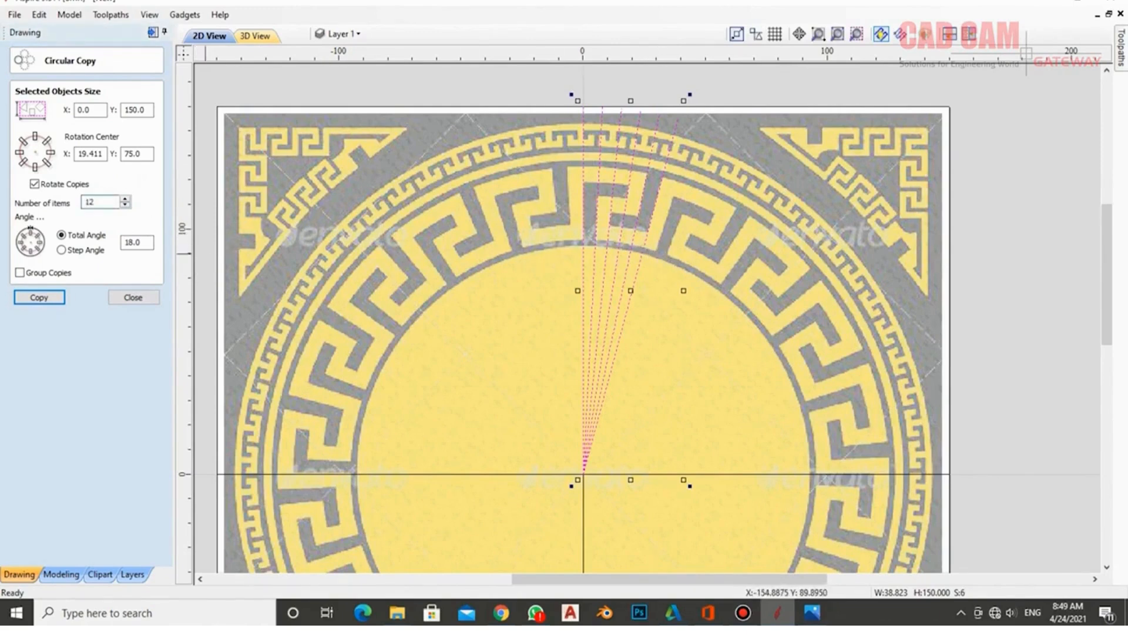
key(Tab)
text(3)
click(133, 298)
- Undo the first fan and copy the line 12 times across 36 degrees
key(ctrl+z)
click(60, 428)
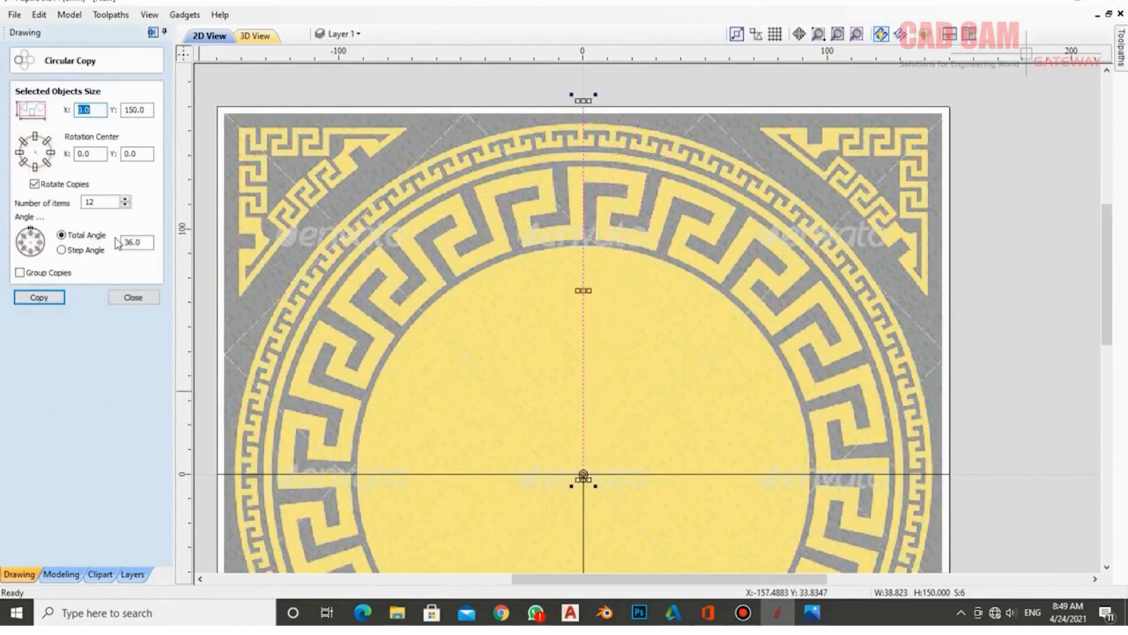
click(49, 299)
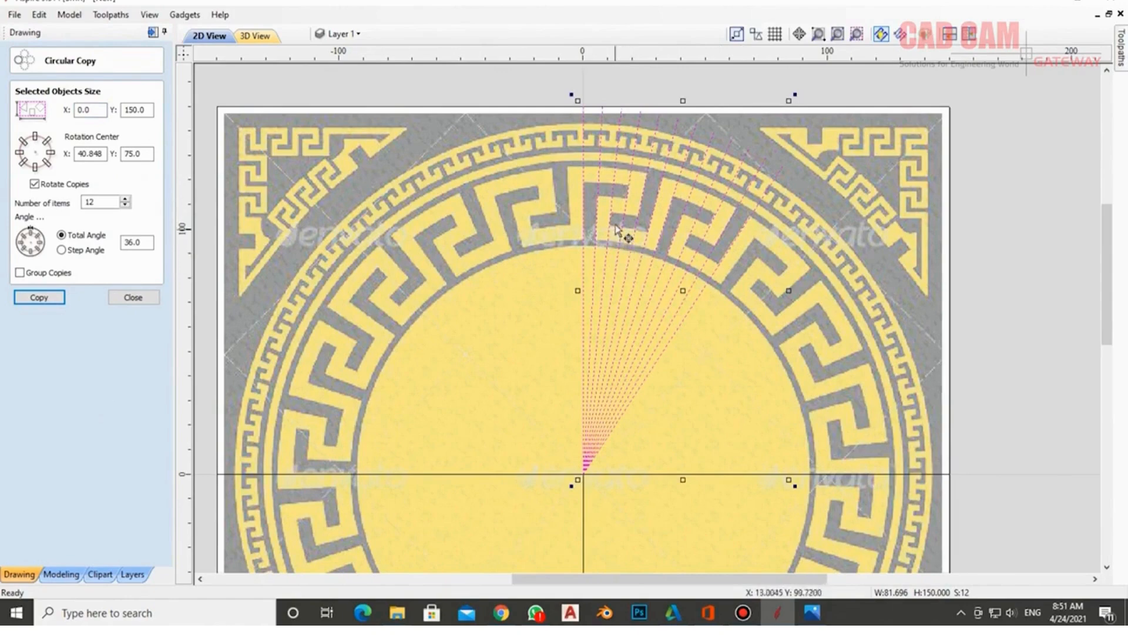
- Zoom in to inspect the radial guide lines, then zoom back out to the whole medallion
scroll(605, 200, up, 2)
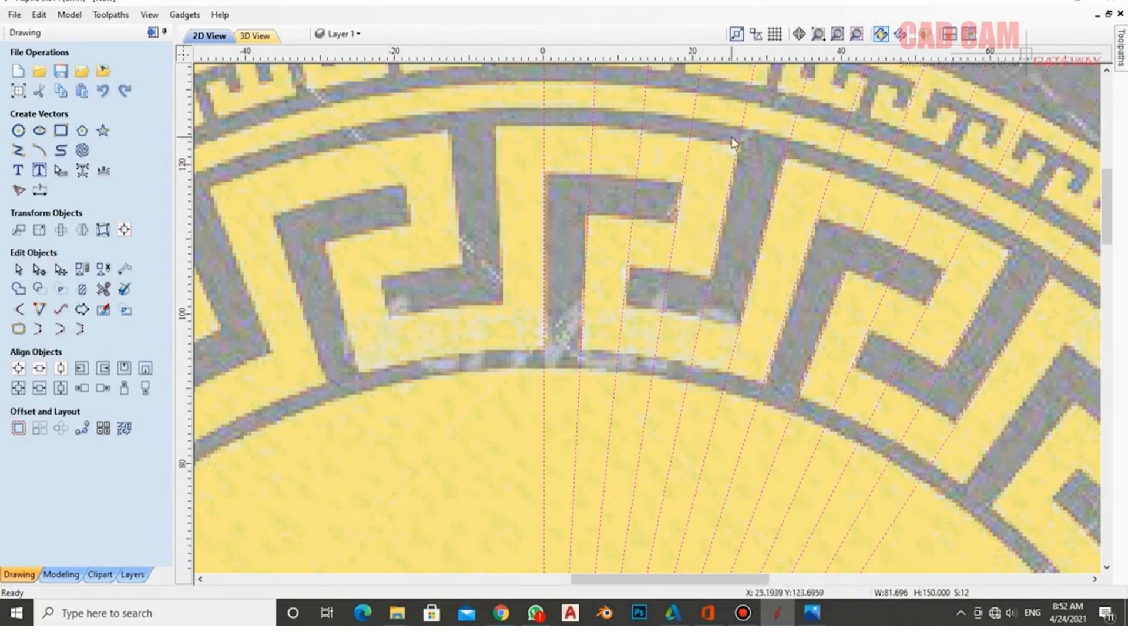
scroll(732, 128, down, 4)
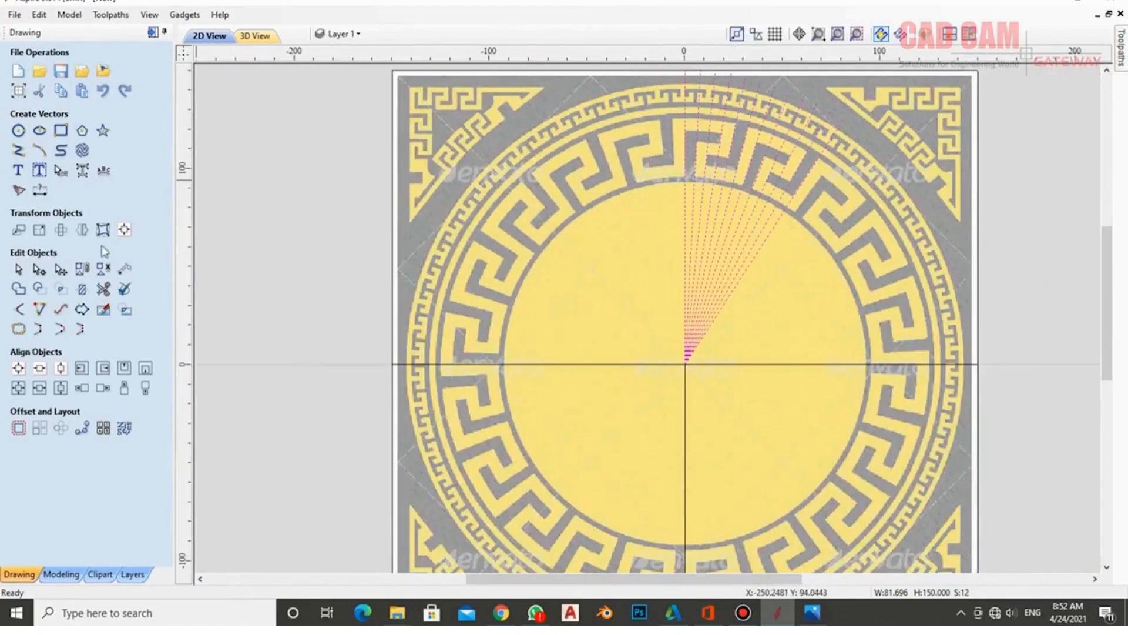
- Draw a circle centred on the origin 0,0 and set its radius to 95.5 mm
click(18, 130)
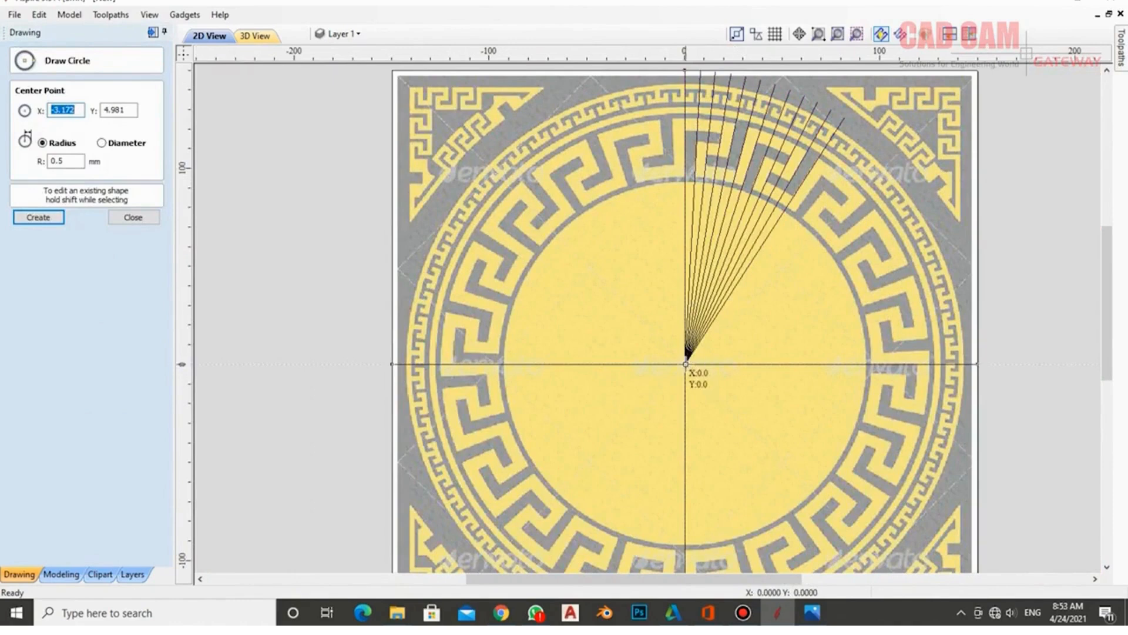
click(684, 365)
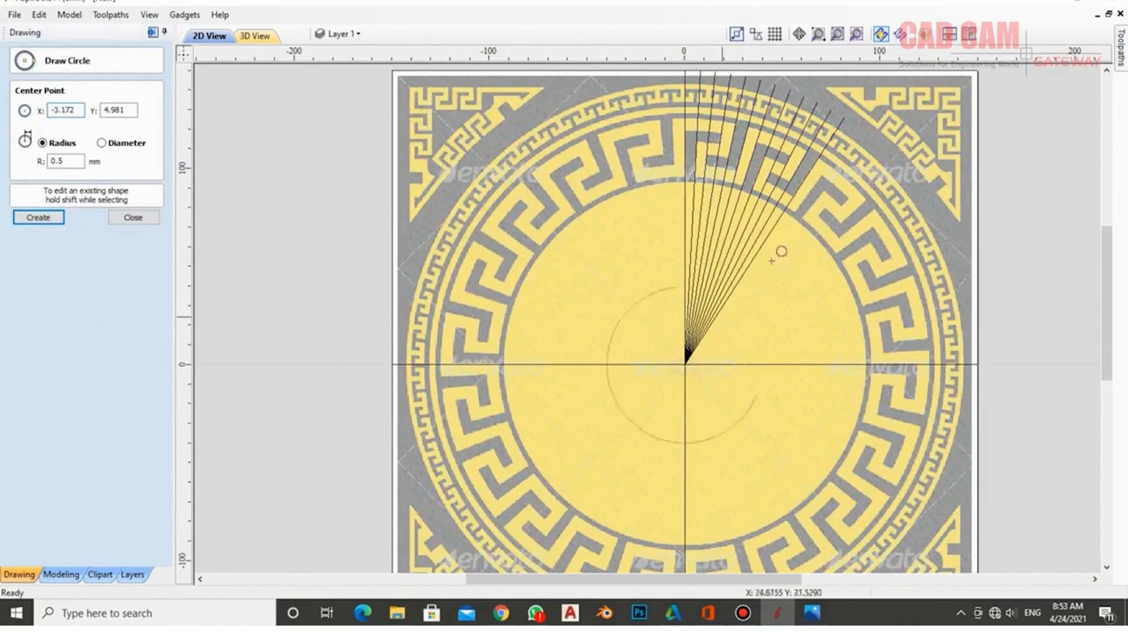
click(821, 216)
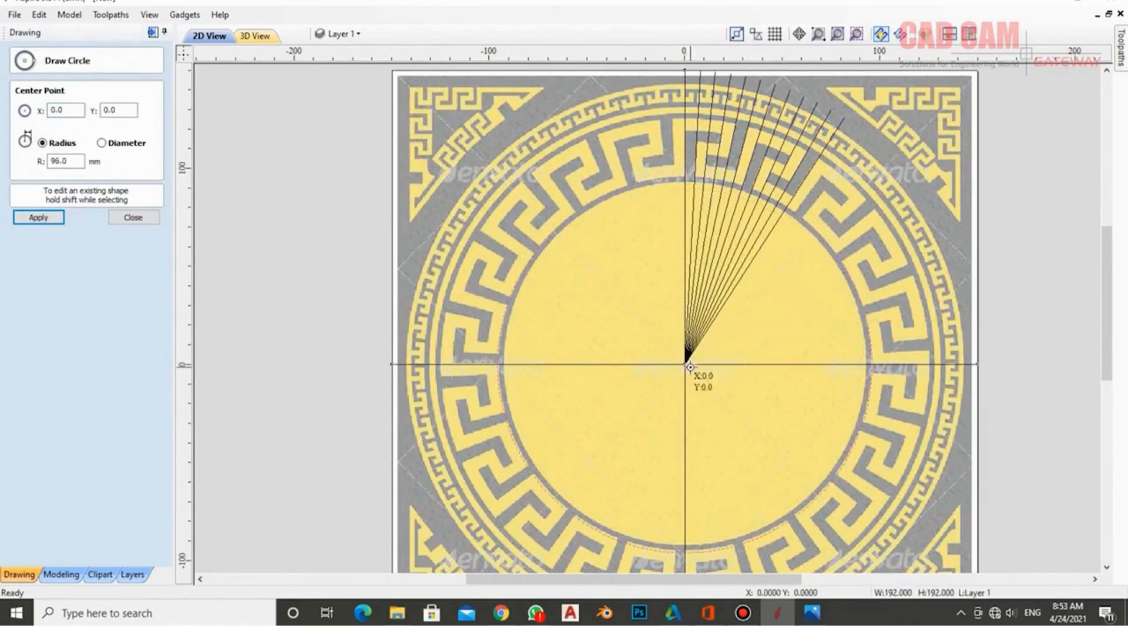
scroll(745, 118, up, 5)
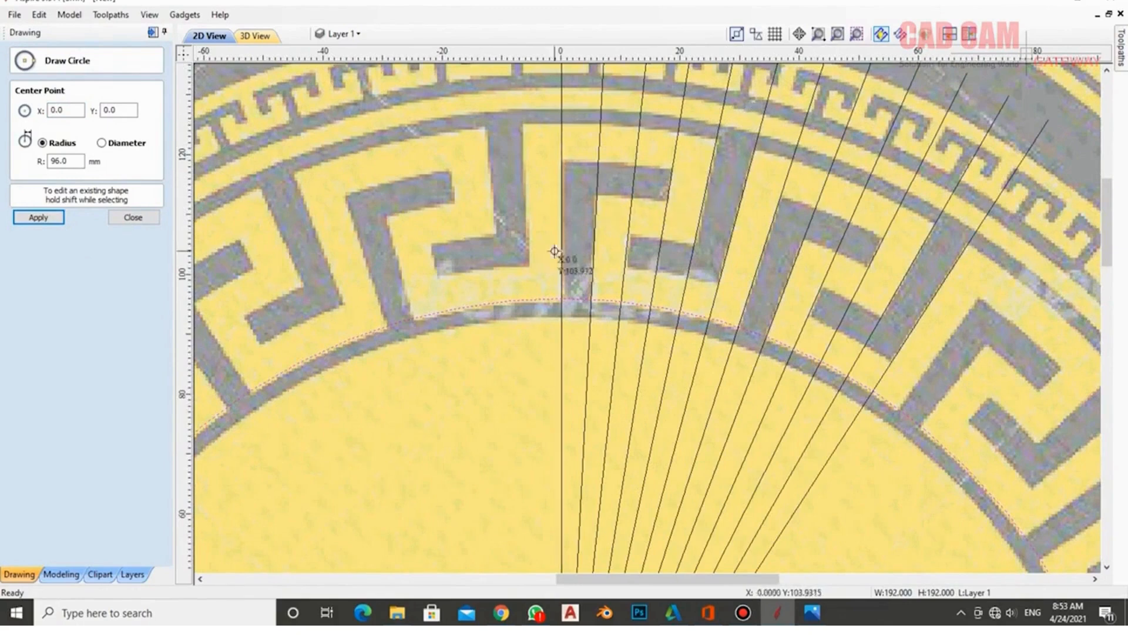
drag(83, 162, 30, 164)
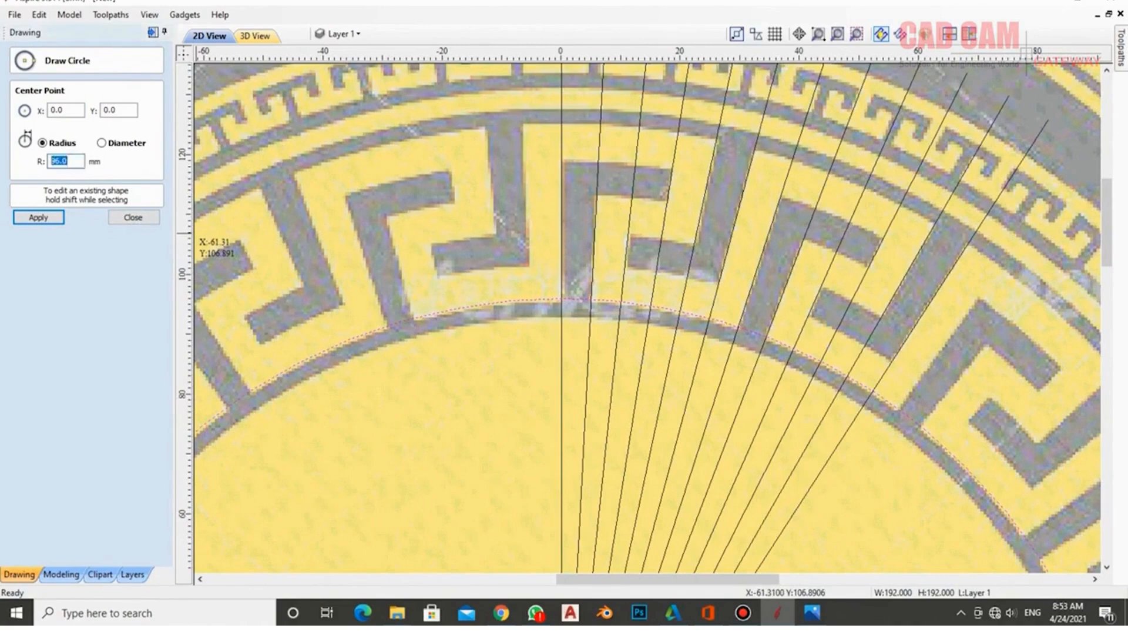
key(Return)
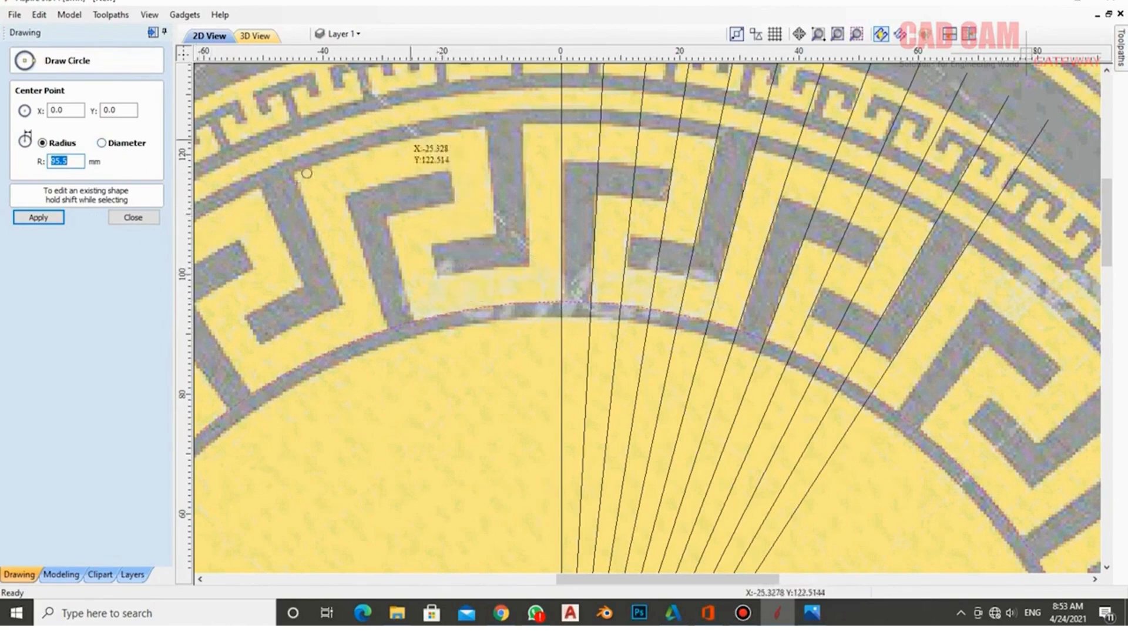
click(134, 218)
scroll(686, 271, down, 4)
scroll(685, 272, down, 2)
scroll(620, 169, up, 8)
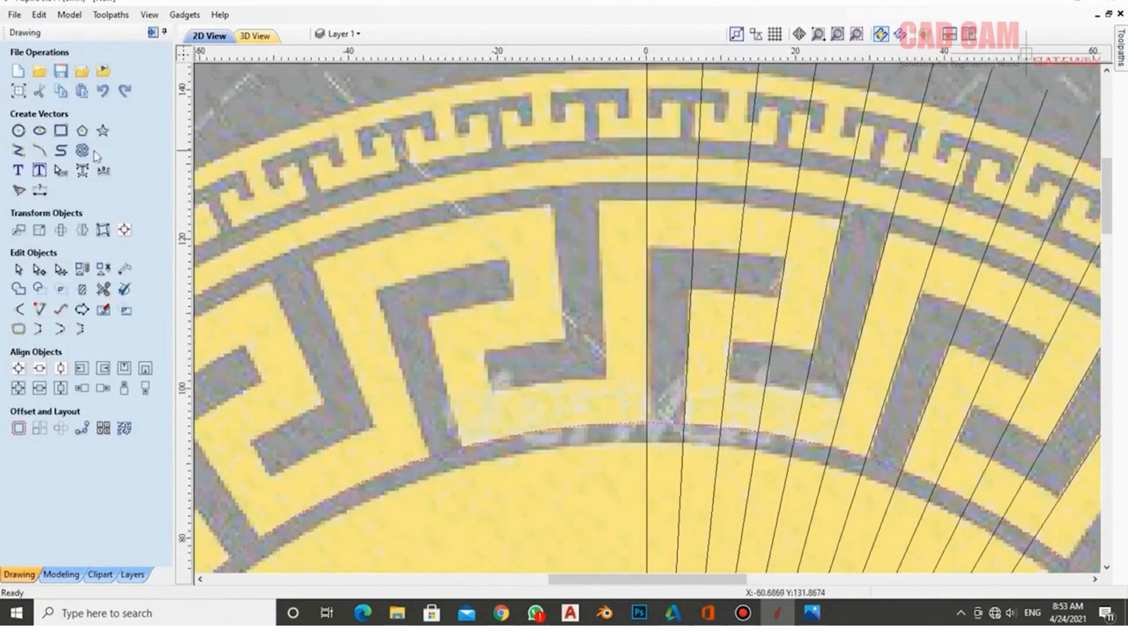
- Dimension the 29.739 mm distance from the circle to the key band's outer edge
click(39, 190)
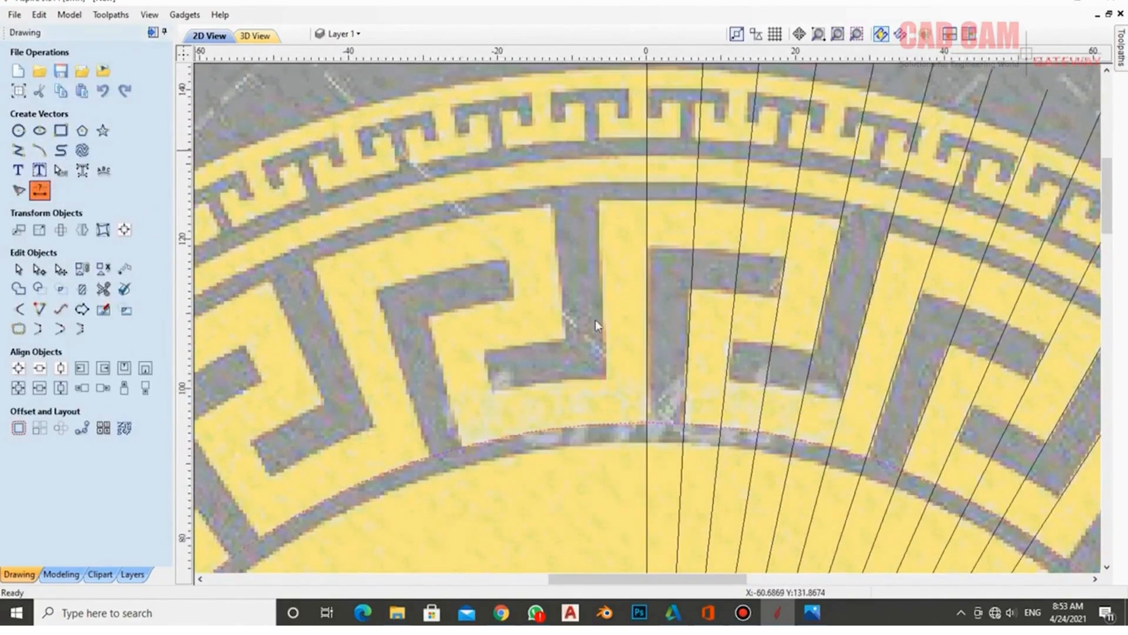
click(648, 422)
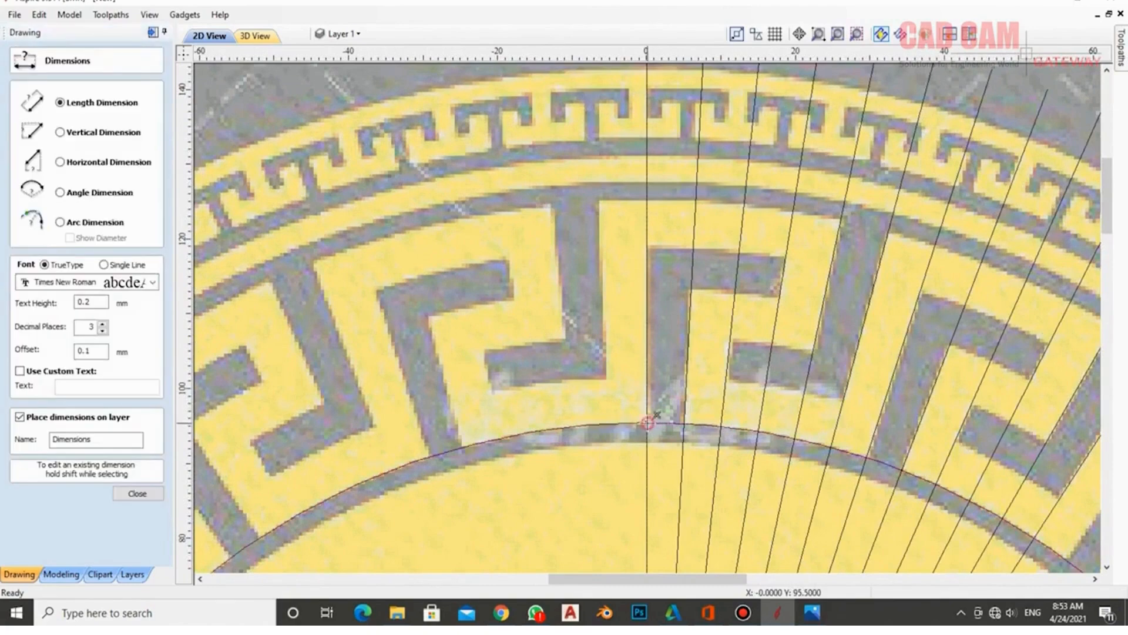
click(650, 201)
click(621, 295)
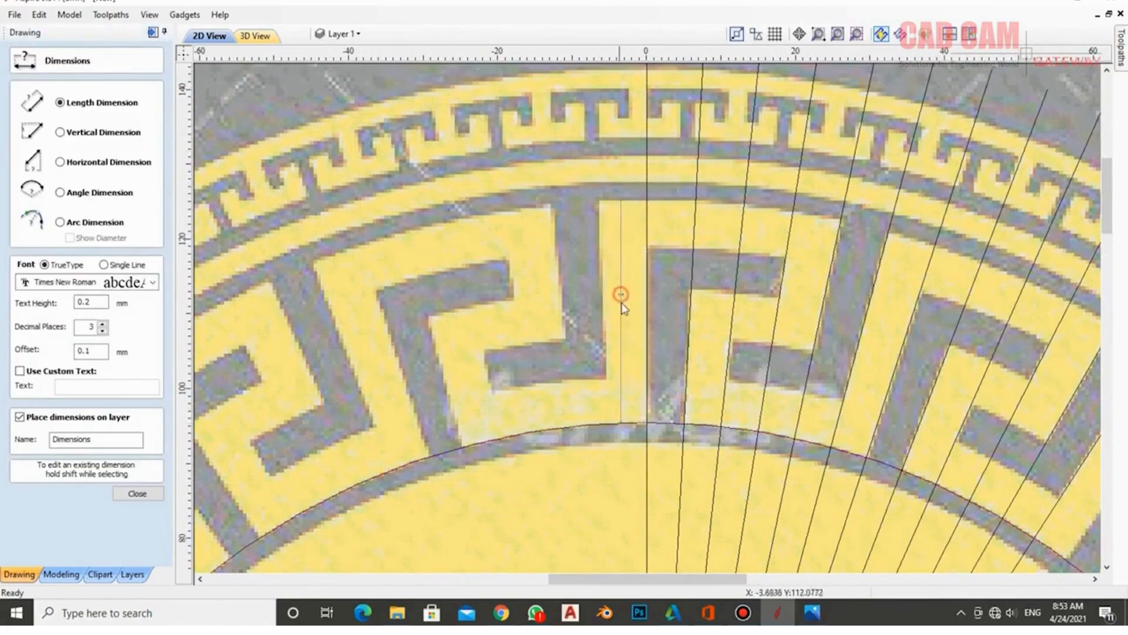
scroll(634, 304, up, 3)
scroll(636, 311, up, 6)
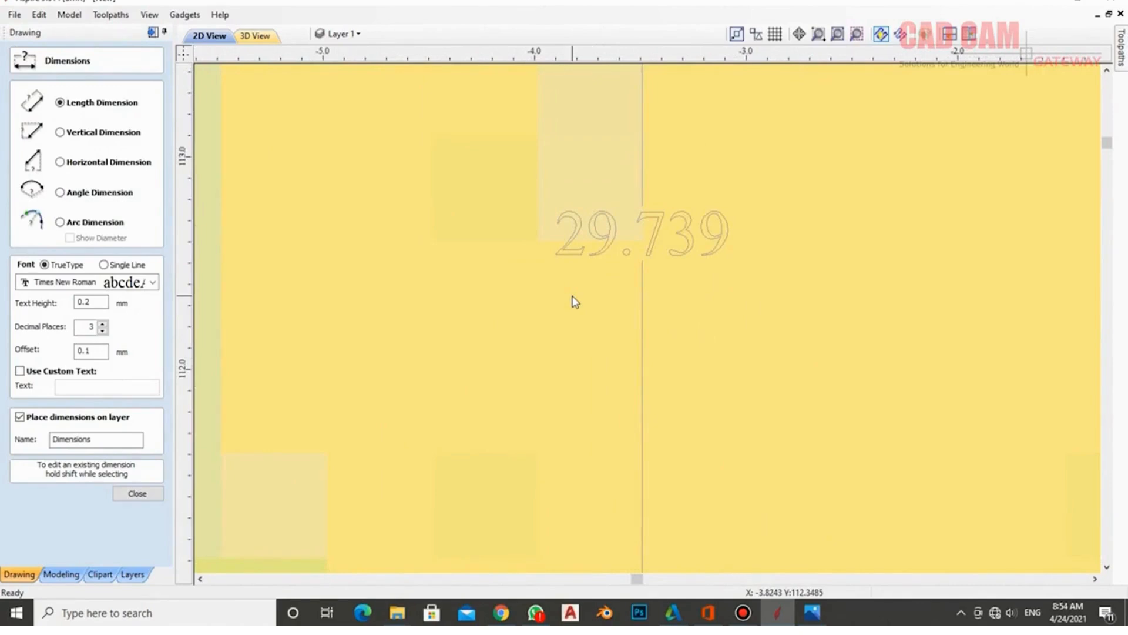
scroll(619, 274, down, 10)
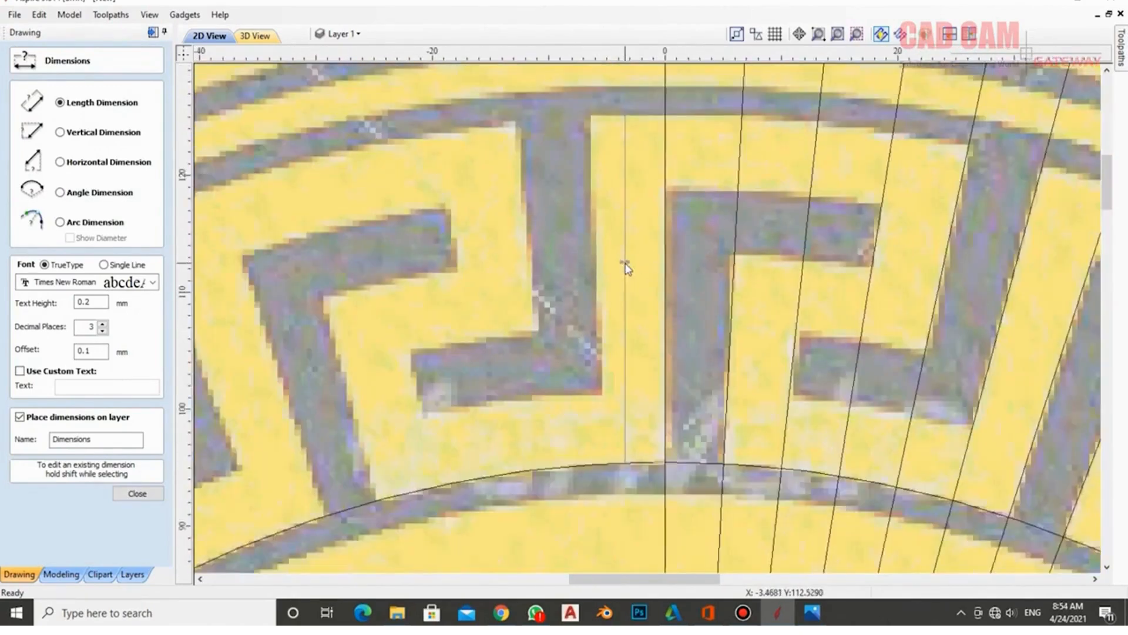
scroll(624, 272, down, 1)
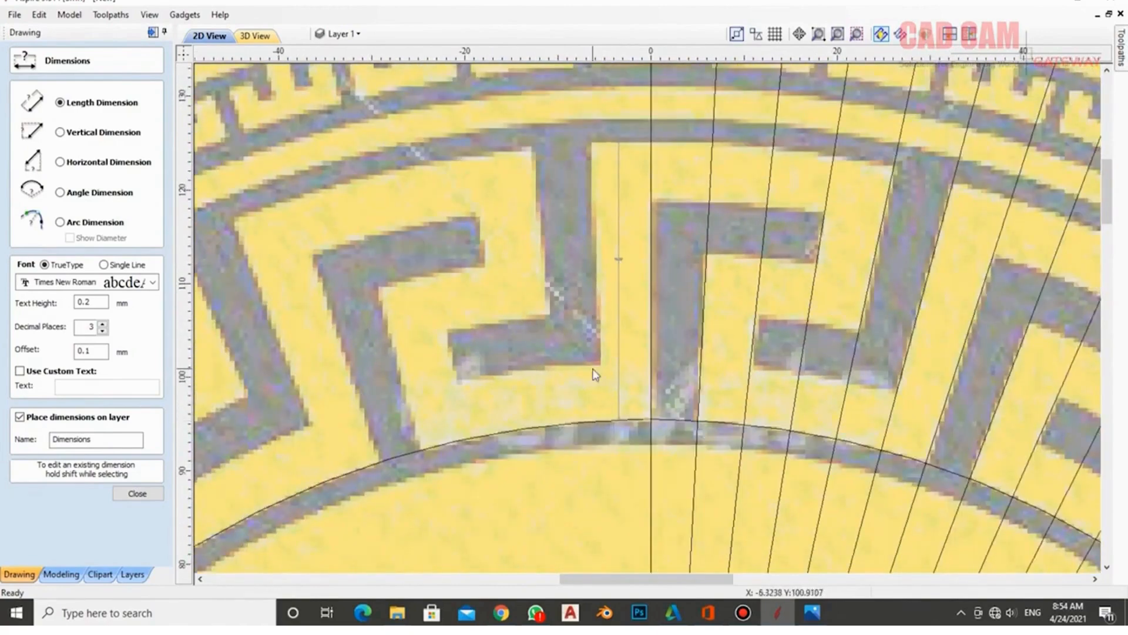
scroll(594, 370, down, 1)
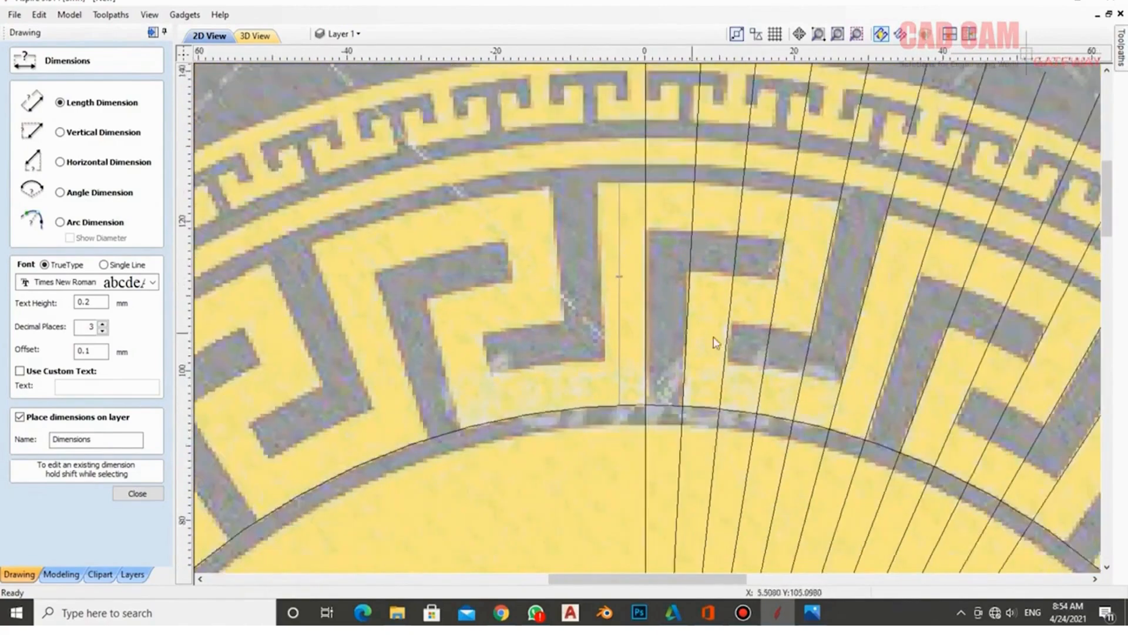
scroll(789, 299, up, 1)
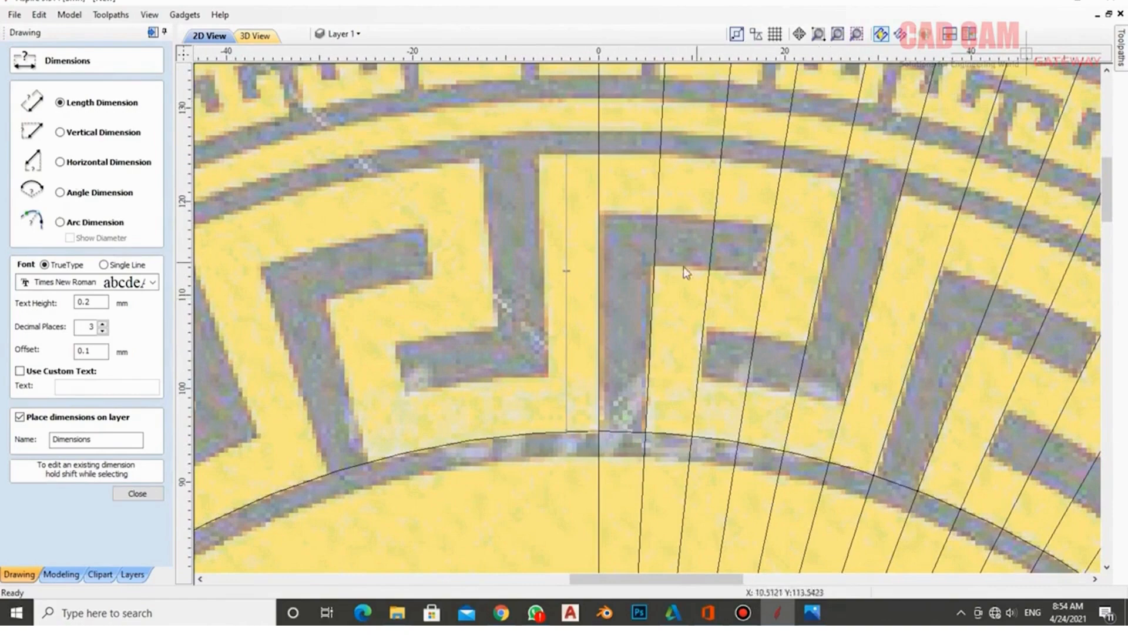
- Dimension the 5.892 mm width of one key stroke and close the Dimensions form
click(710, 282)
click(764, 287)
click(735, 291)
scroll(735, 289, up, 10)
scroll(726, 301, up, 3)
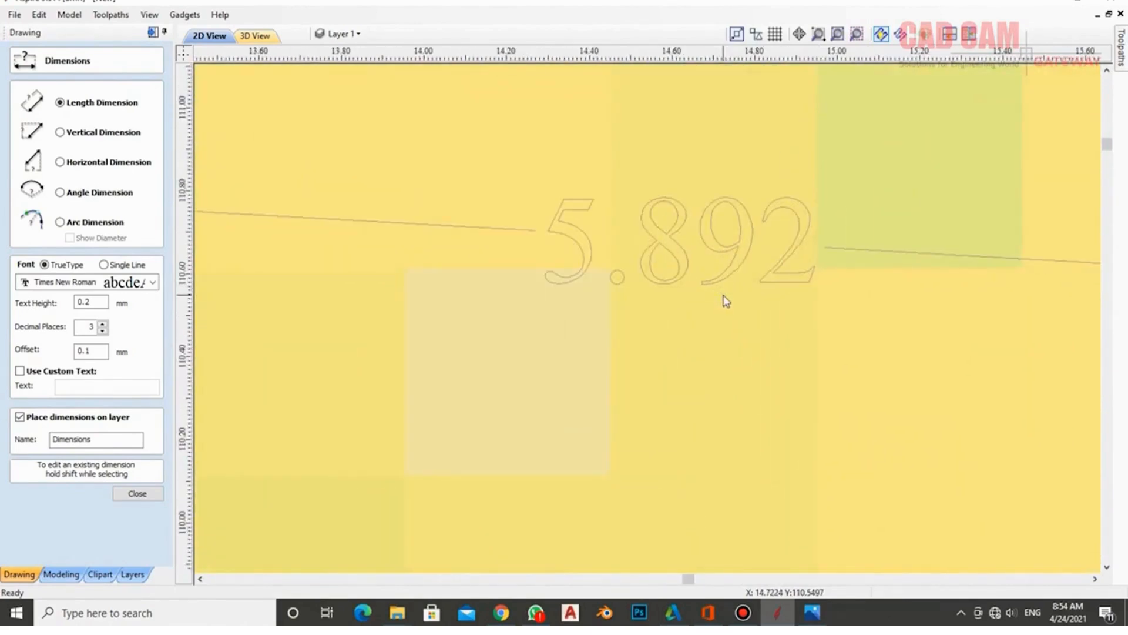
scroll(727, 300, down, 12)
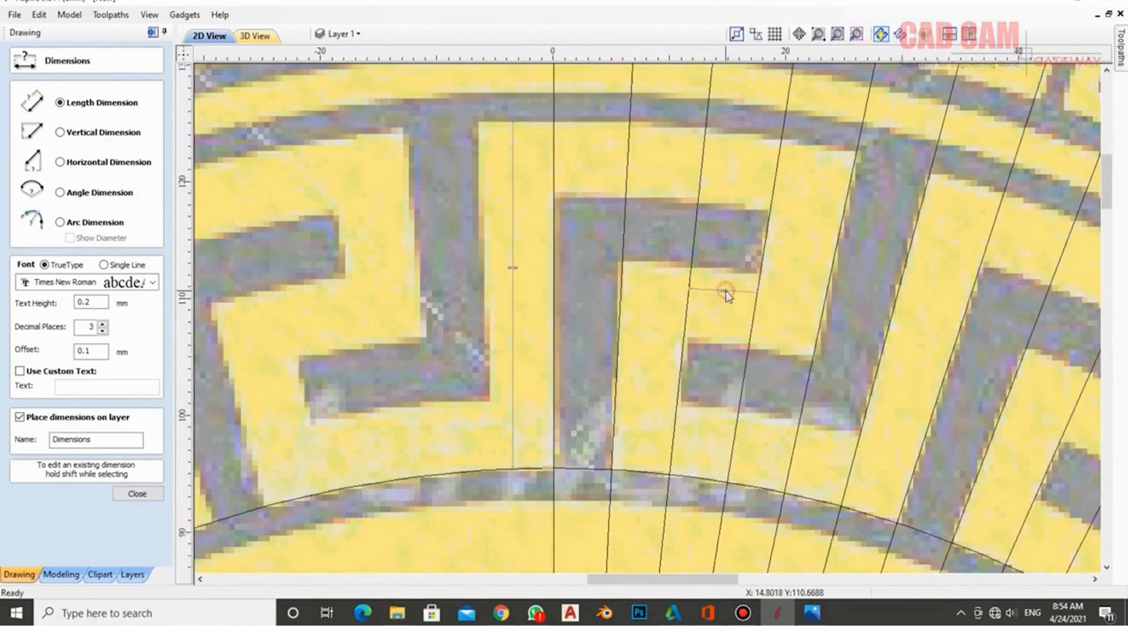
click(137, 493)
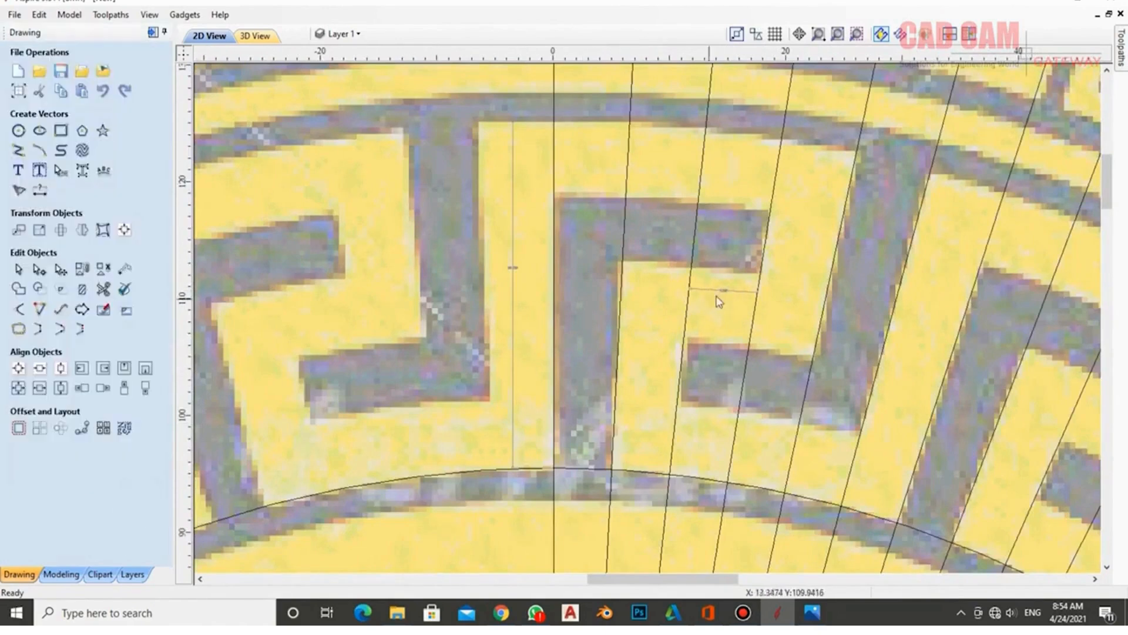
- Delete the 29.739 dimension and offset the inner circle outward five times at 5.9 mm spacing
click(513, 273)
key(Delete)
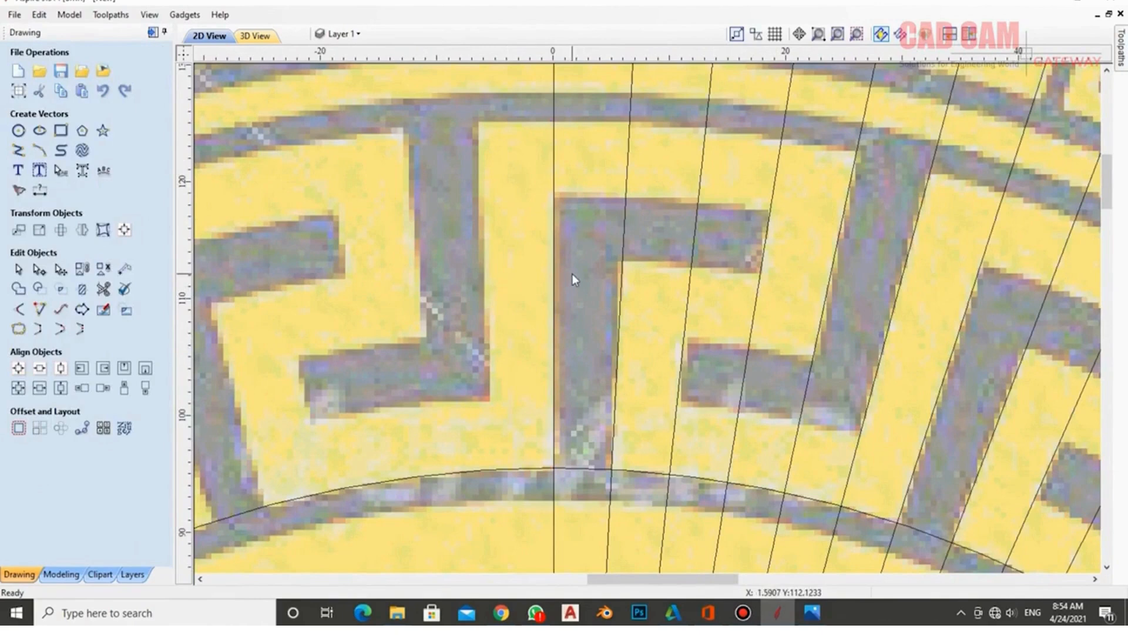
click(505, 470)
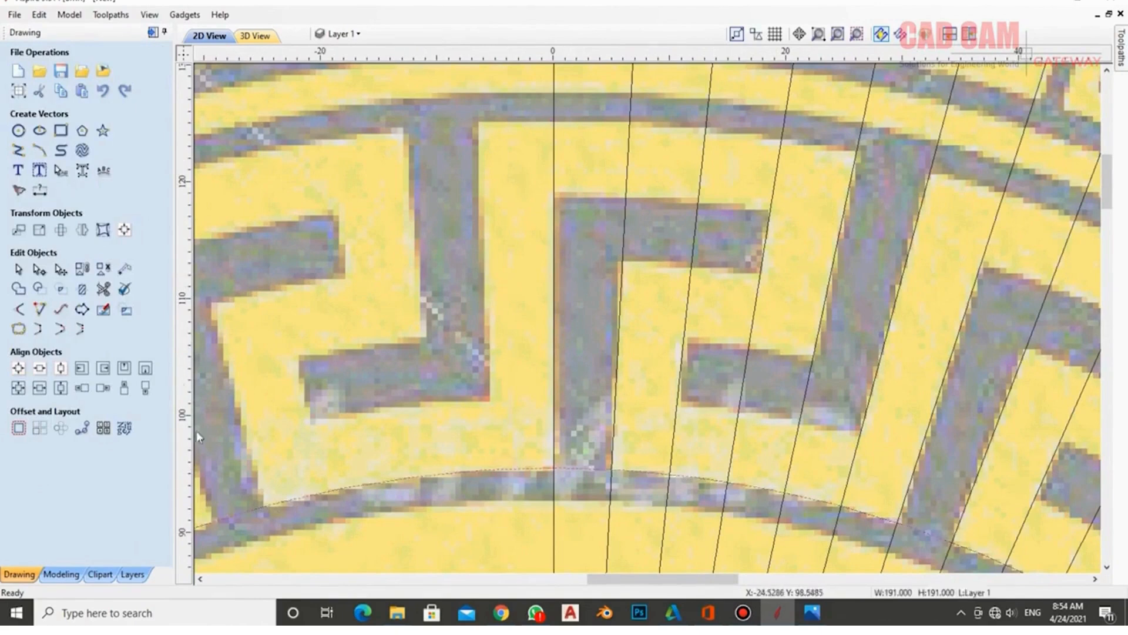
click(18, 428)
click(52, 96)
double_click(76, 173)
text(5.9)
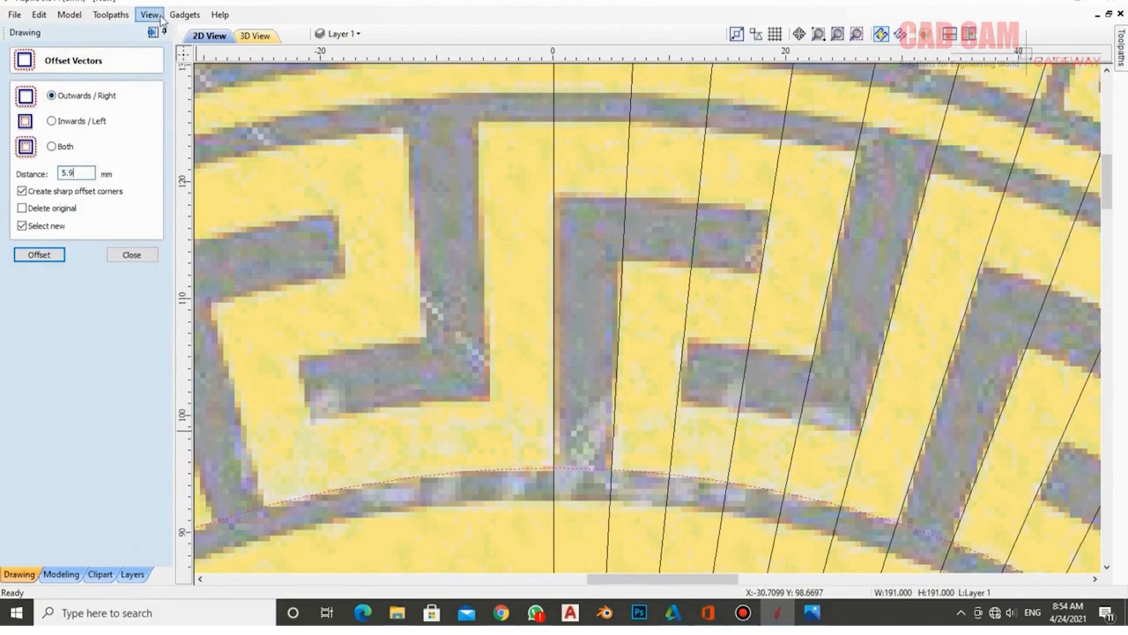
click(40, 254)
click(40, 255)
click(40, 255)
click(40, 254)
click(40, 255)
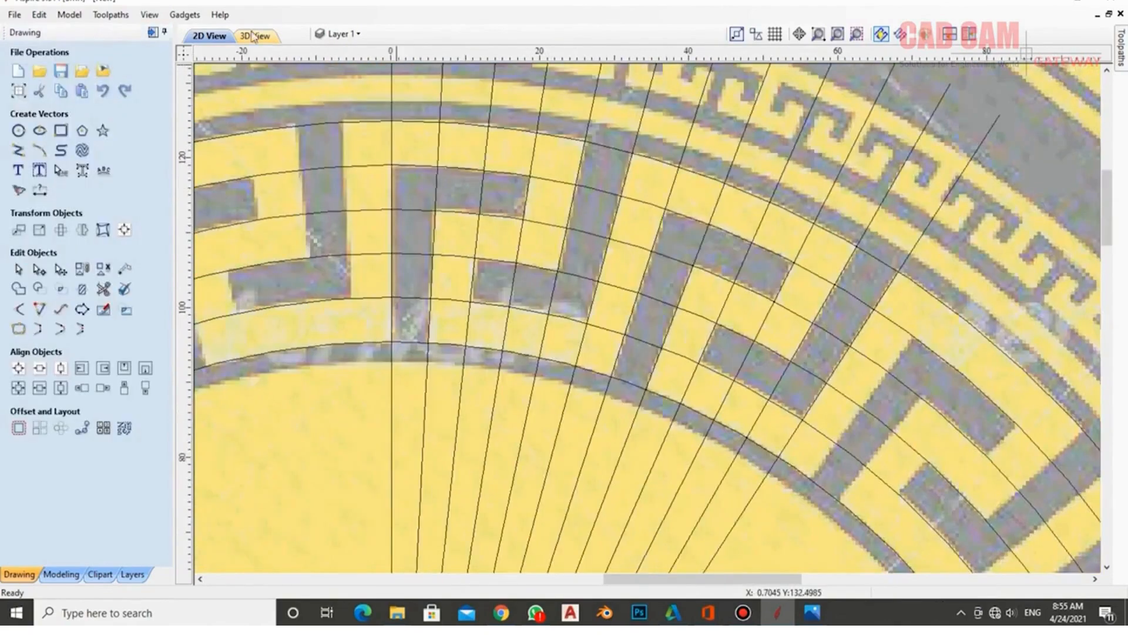
- Add a new layer named Design, colour it red, and make it current
click(358, 33)
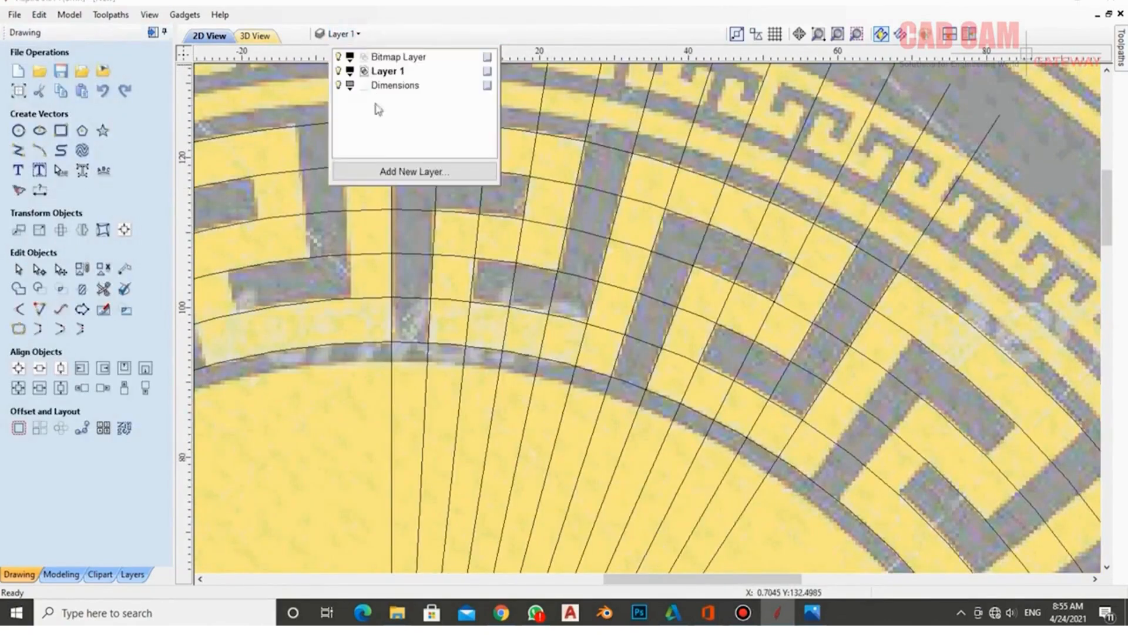
click(383, 173)
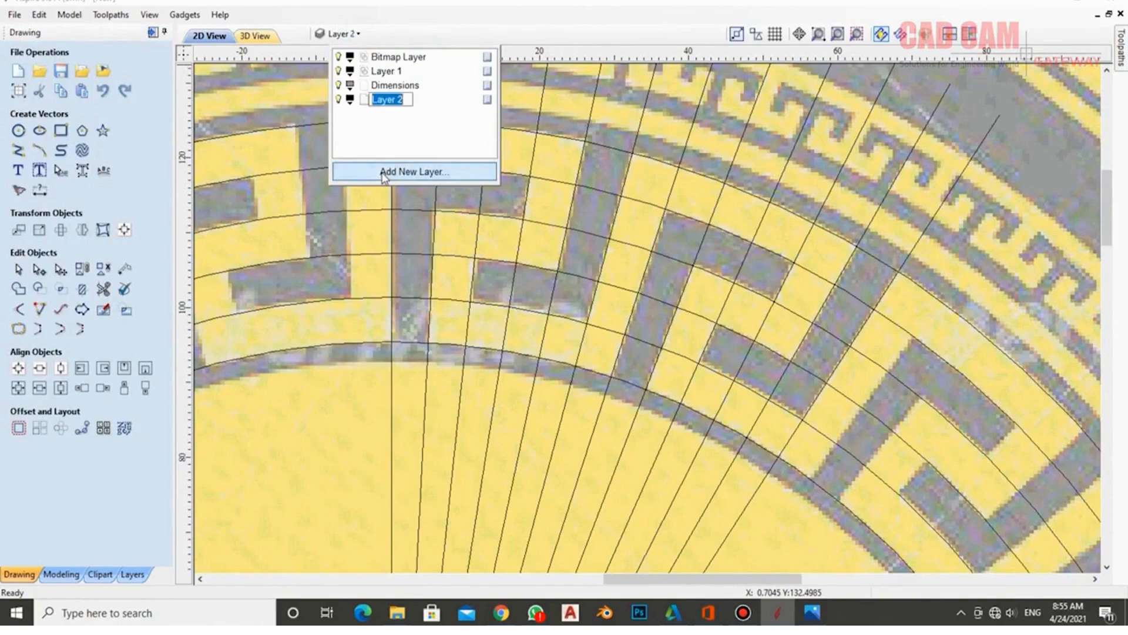
text(Design)
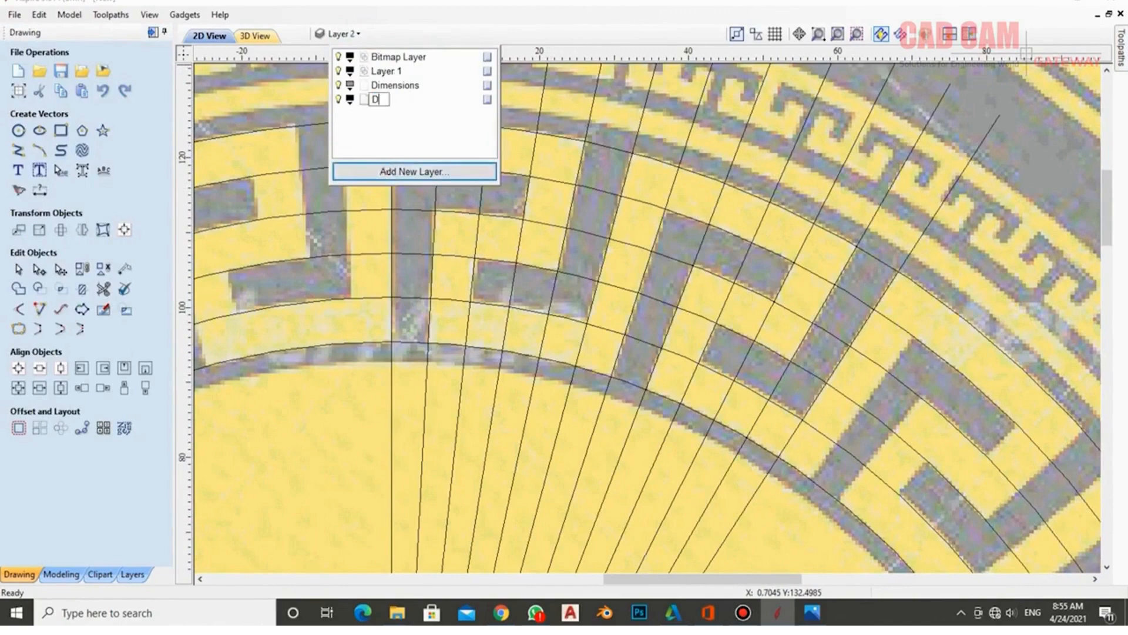
click(354, 104)
click(355, 161)
click(427, 112)
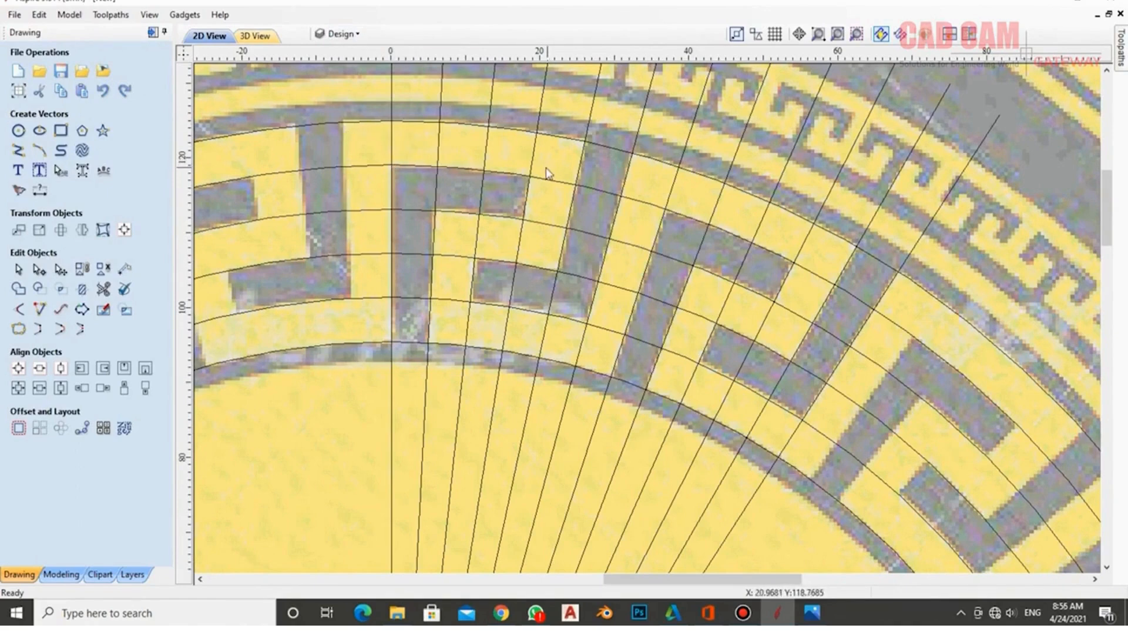
- Mirror a copy of one radial grid line to the left of the vertical centre line
click(440, 145)
shift+click(392, 151)
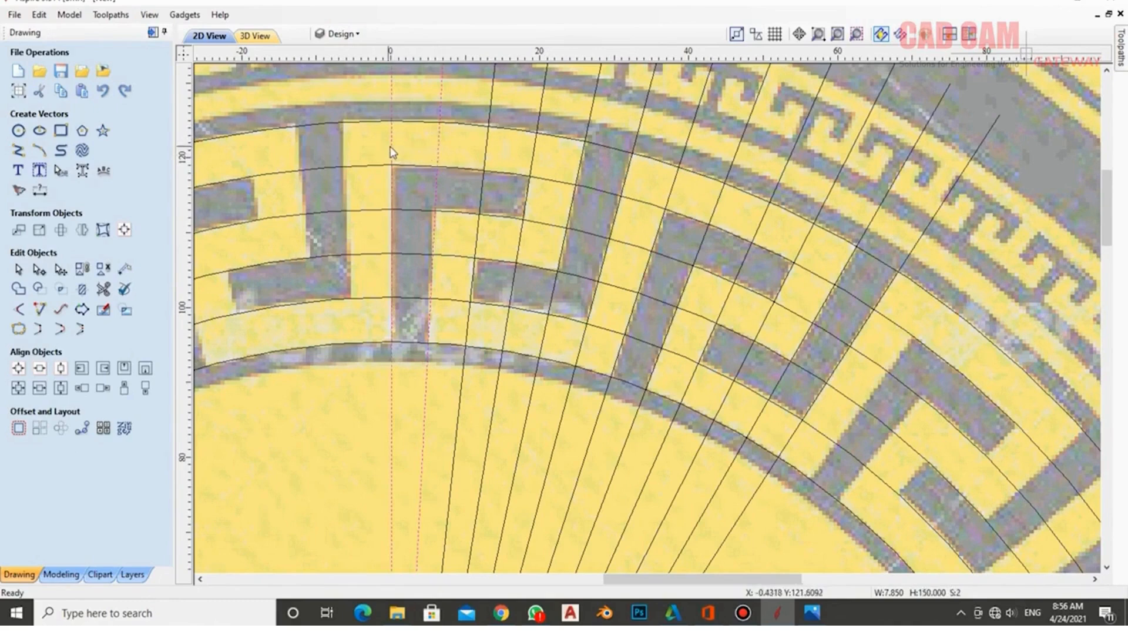
shift+click(391, 147)
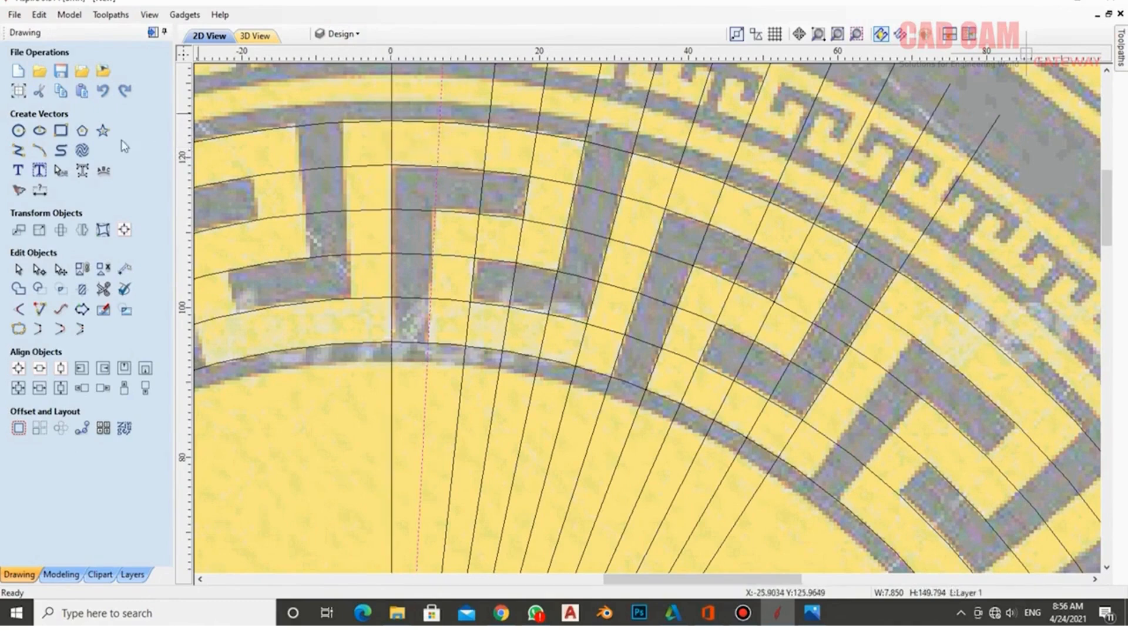
click(82, 229)
click(47, 130)
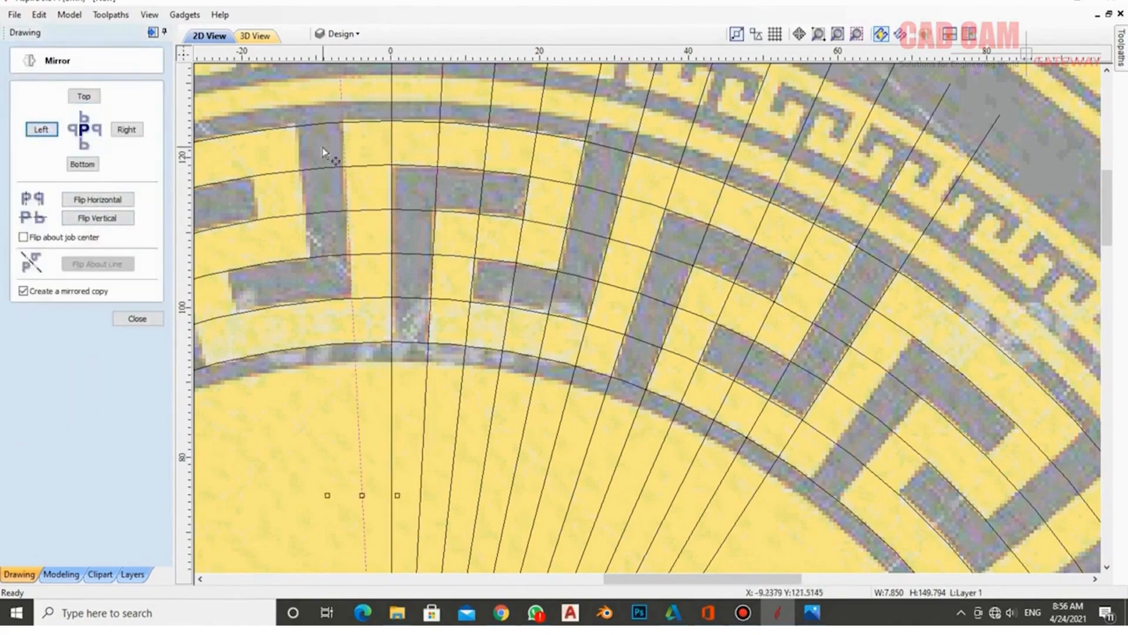
scroll(326, 150, down, 3)
scroll(511, 294, down, 2)
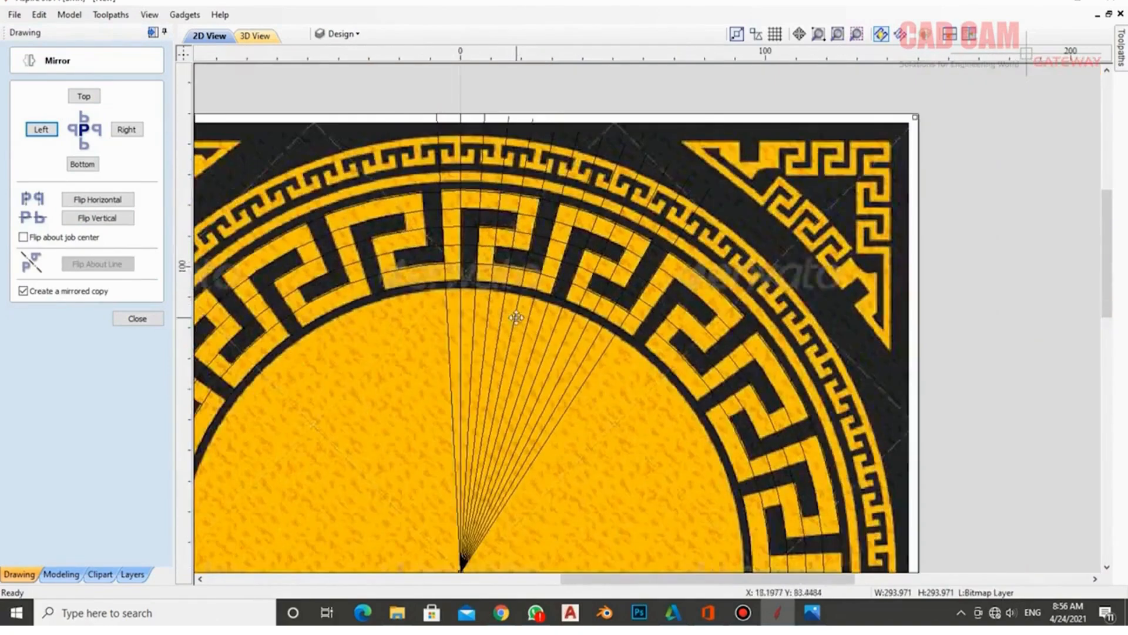
click(531, 90)
scroll(464, 281, up, 4)
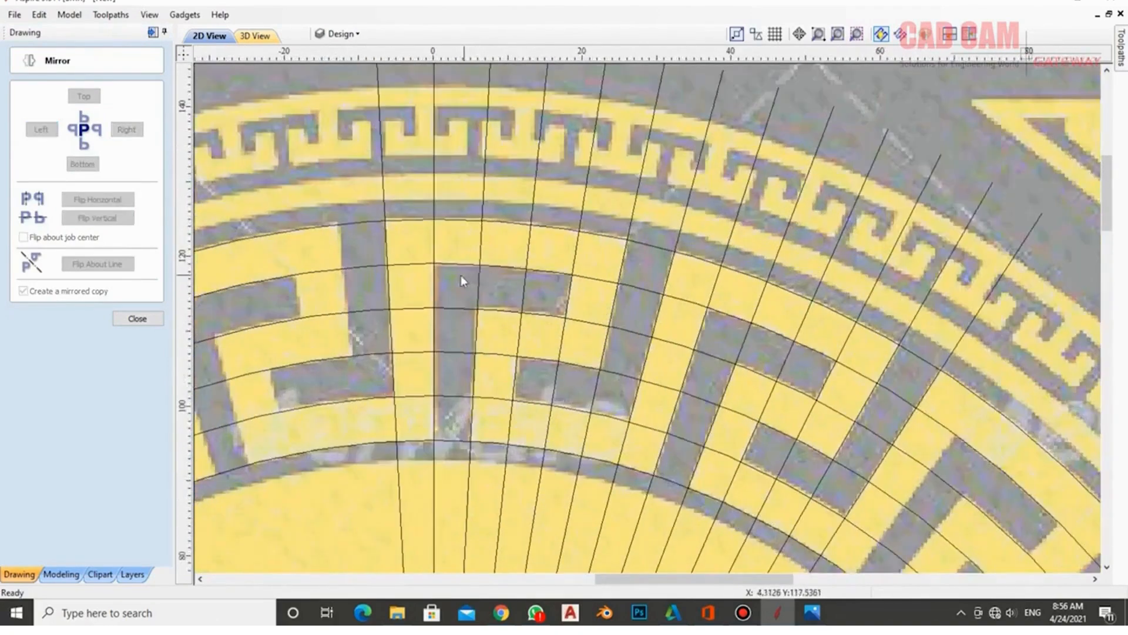
scroll(464, 275, up, 1)
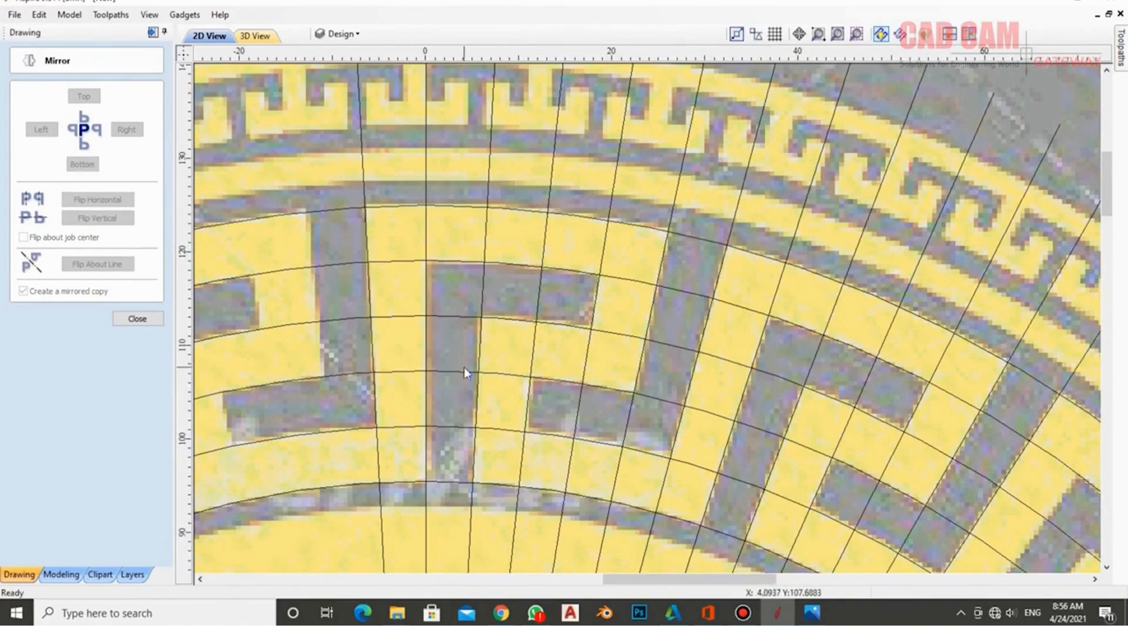
- Trim the arc and radial pieces across the upper arcs and dark bar of the key shape
click(136, 319)
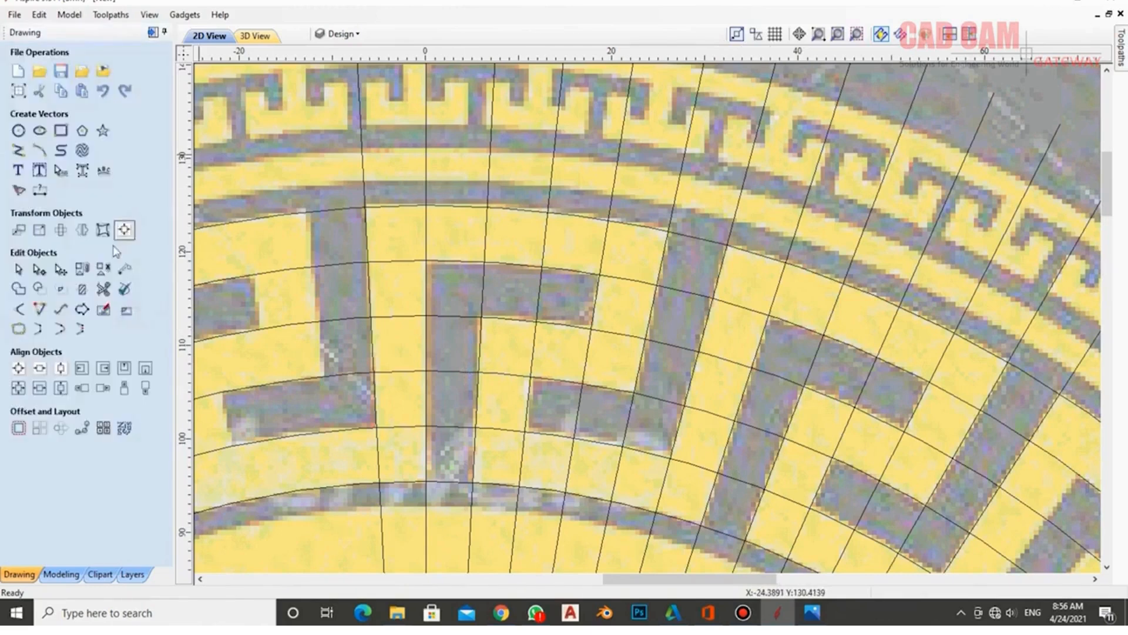
click(91, 263)
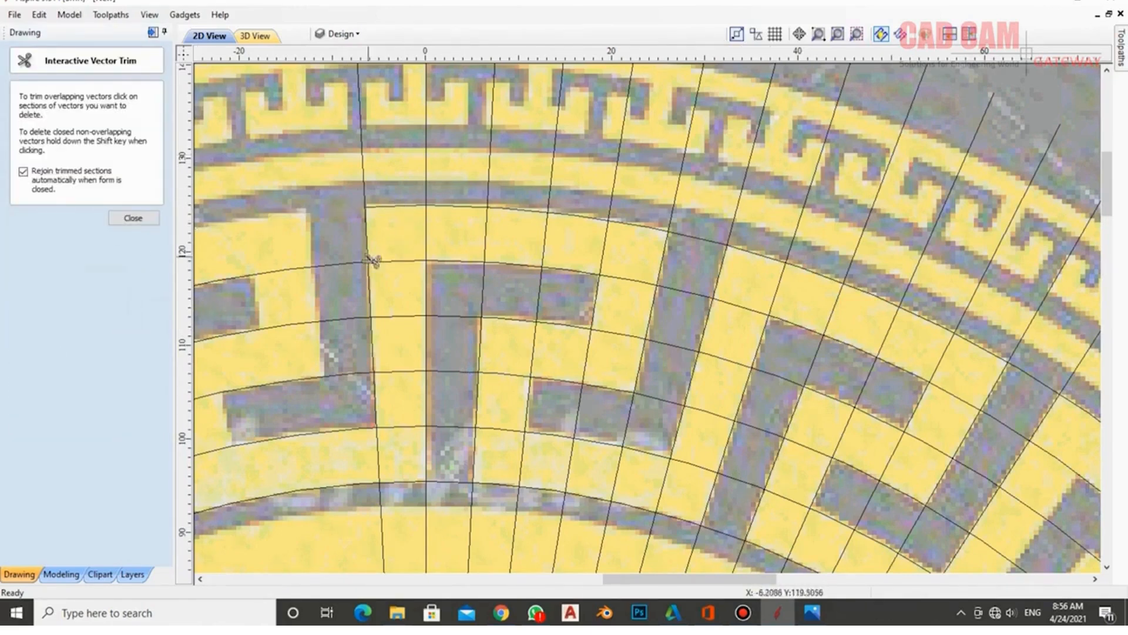
click(400, 262)
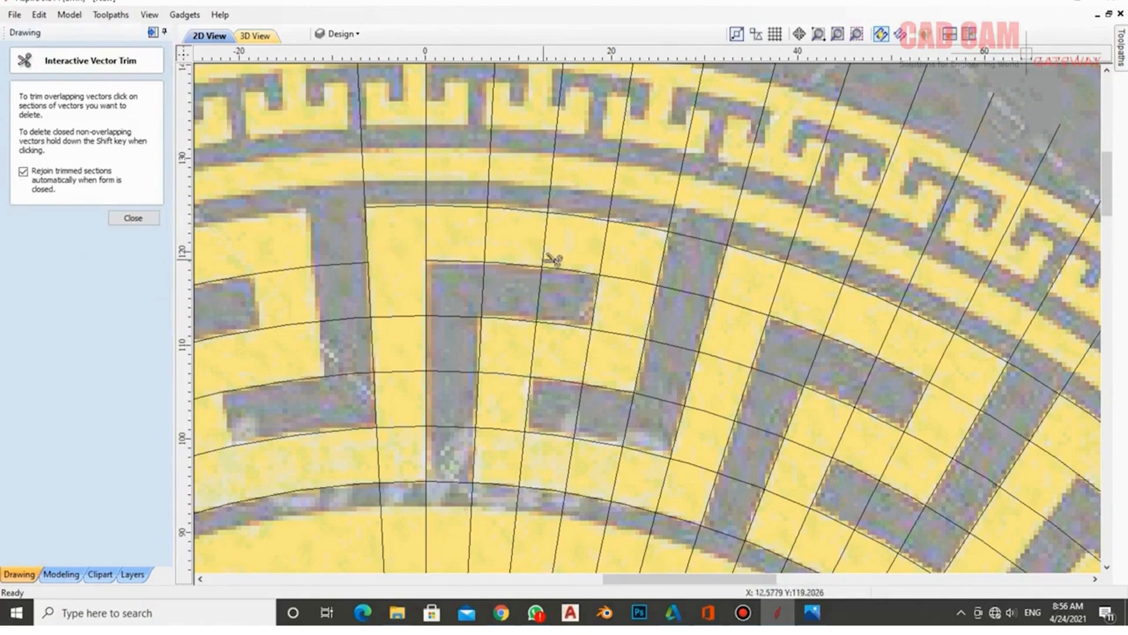
click(631, 278)
click(617, 329)
click(606, 253)
click(544, 242)
click(483, 241)
click(428, 238)
click(539, 293)
click(484, 293)
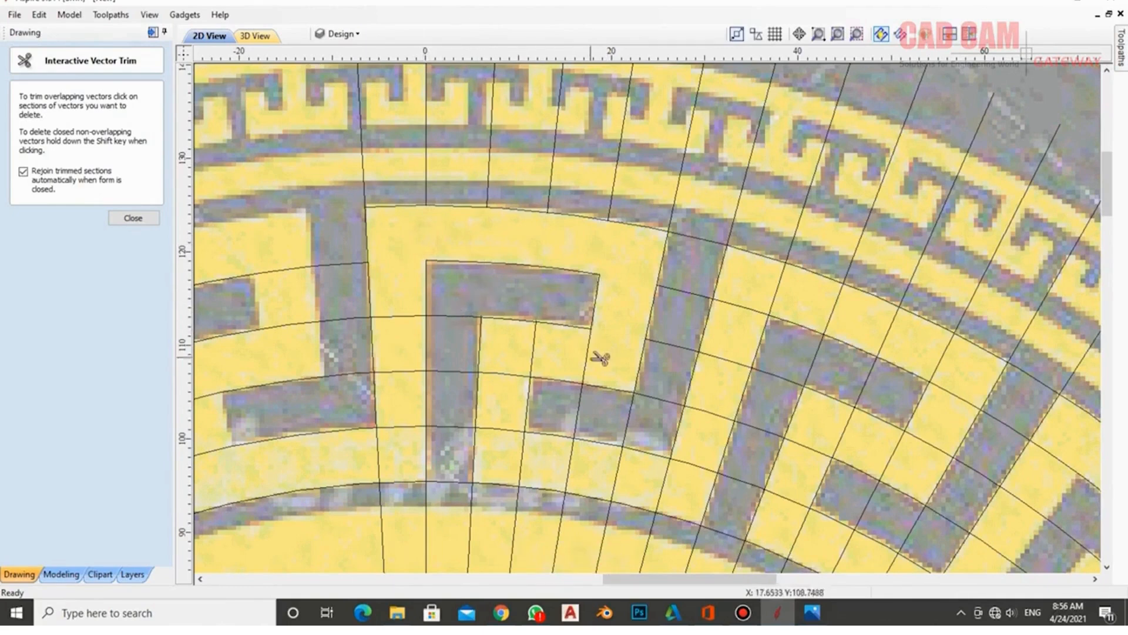
click(463, 316)
click(536, 342)
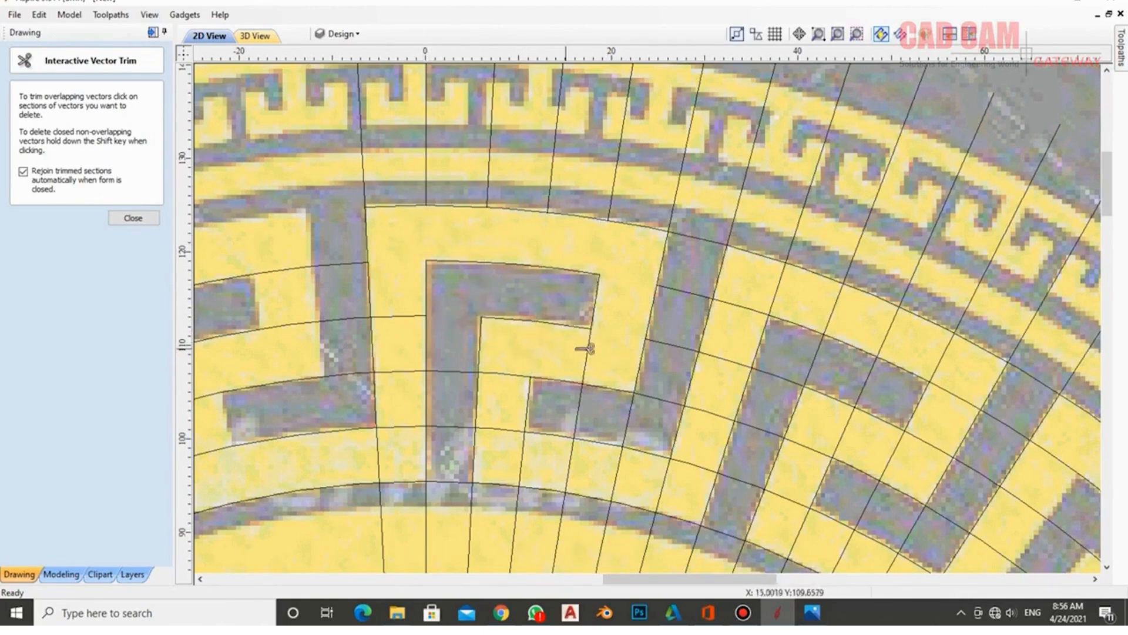
click(597, 349)
click(581, 411)
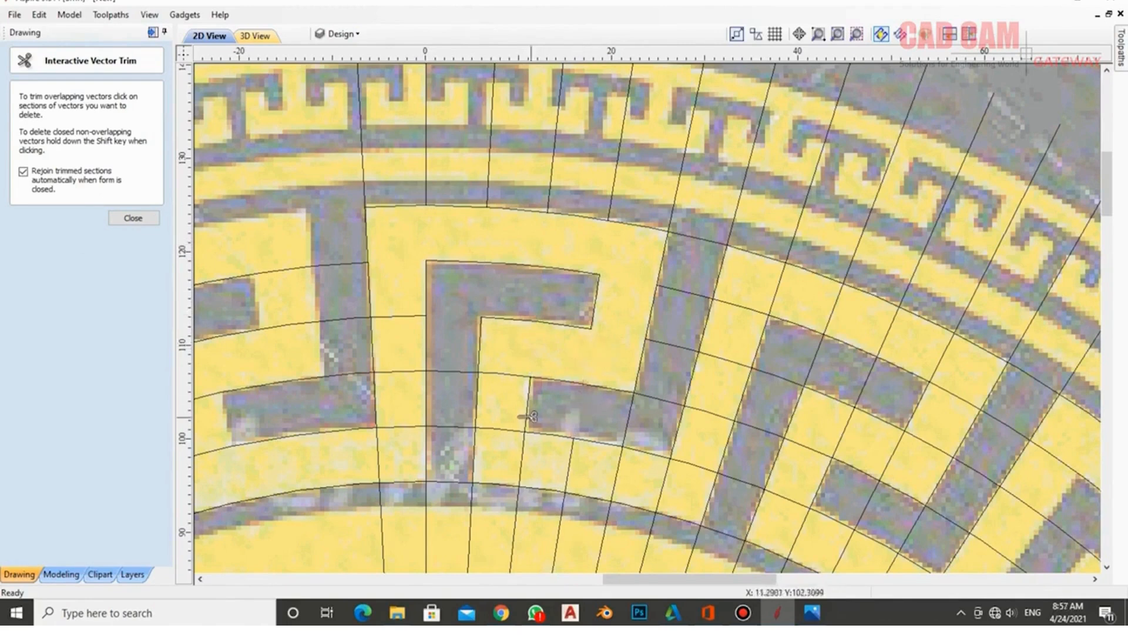
click(632, 408)
click(657, 402)
- Trim stray grid pieces in the upper band, the left column, and around the lower arcs
click(670, 345)
click(684, 292)
click(693, 237)
click(679, 213)
click(618, 208)
click(557, 187)
click(497, 178)
click(430, 178)
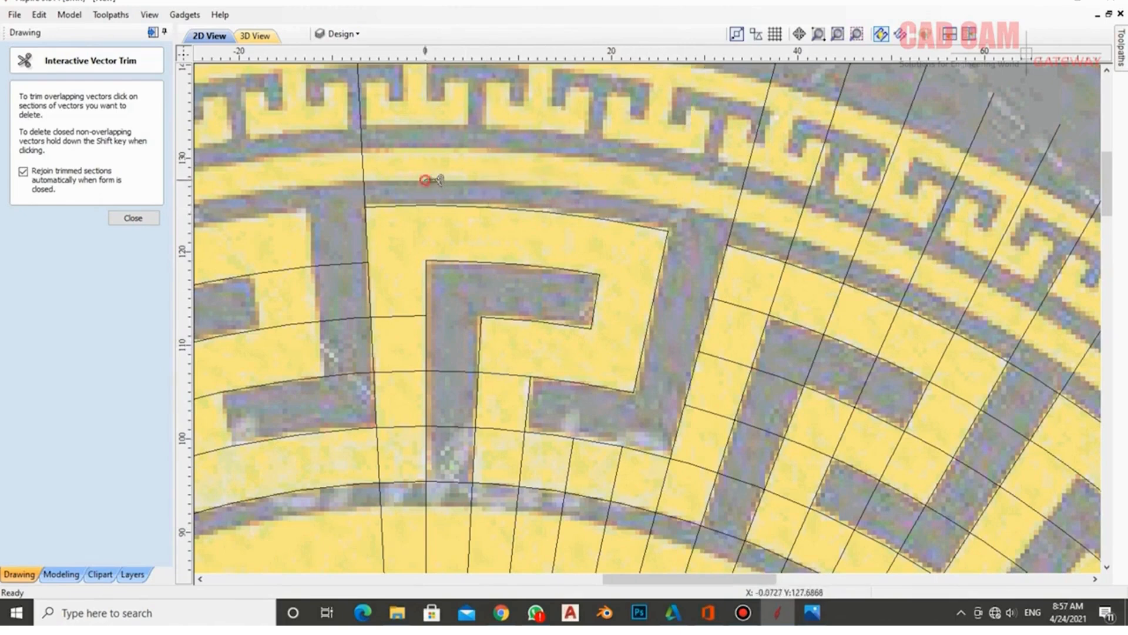
click(366, 178)
click(352, 264)
click(367, 316)
click(374, 372)
click(391, 429)
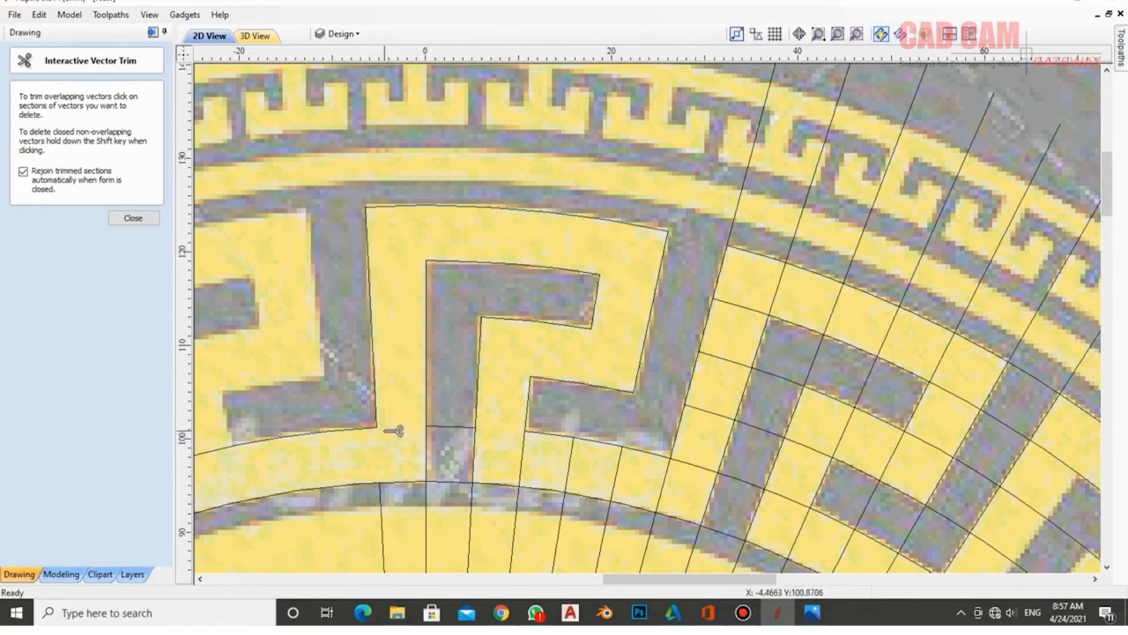
click(453, 427)
click(428, 505)
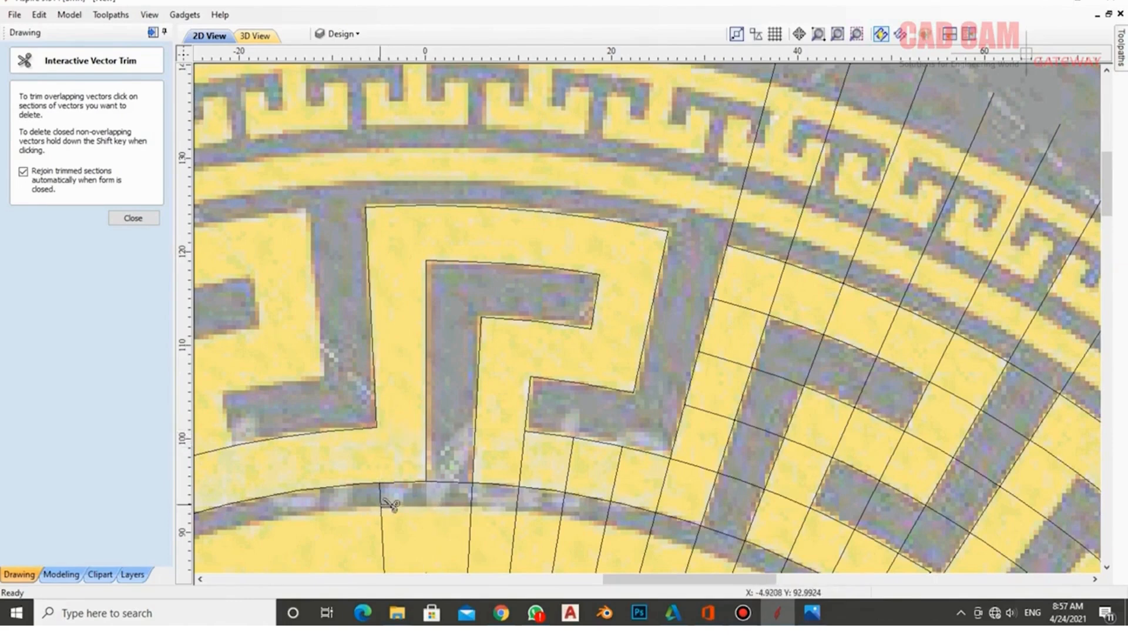
click(383, 504)
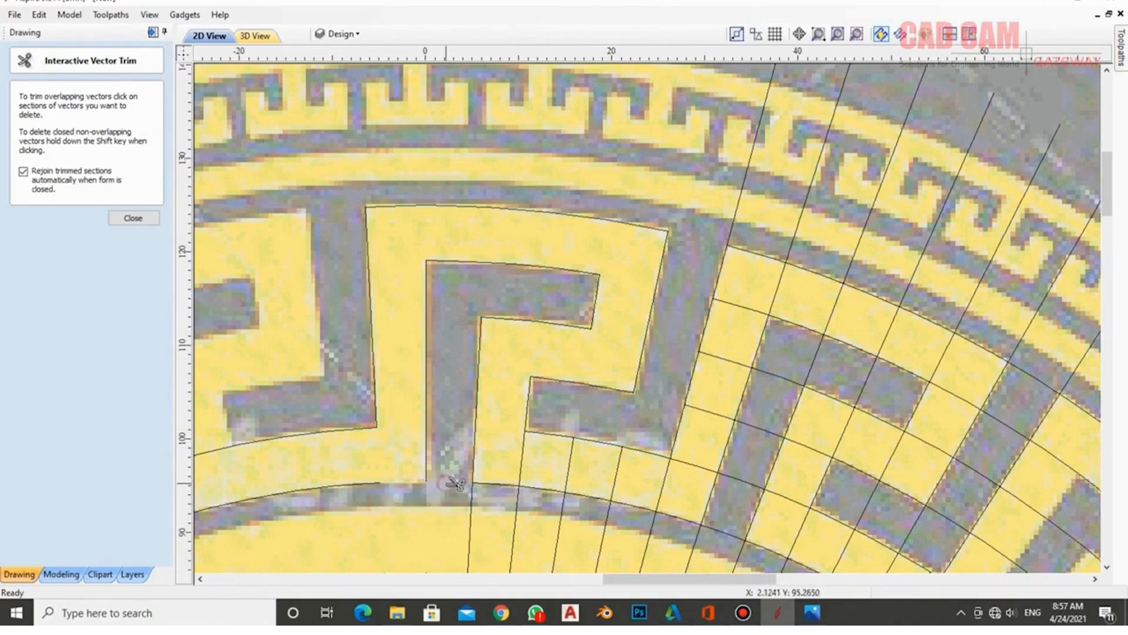
click(472, 506)
click(517, 504)
click(522, 464)
click(569, 466)
click(617, 470)
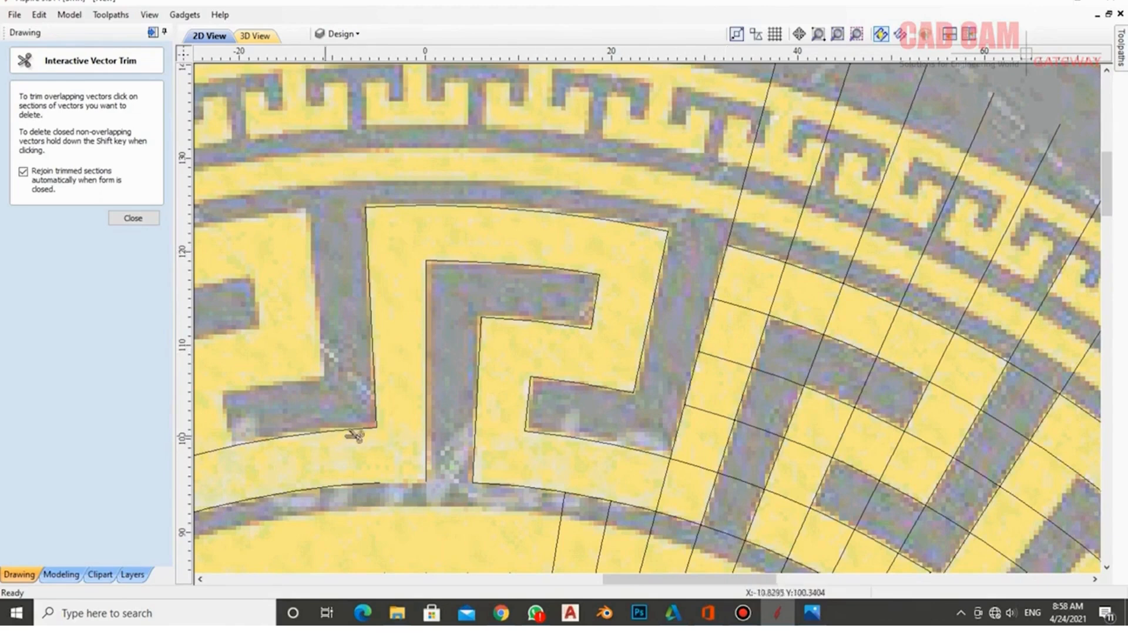
- Trim the remaining slanted grid line pieces near the lower arc and finish trimming
click(686, 465)
click(681, 438)
click(668, 477)
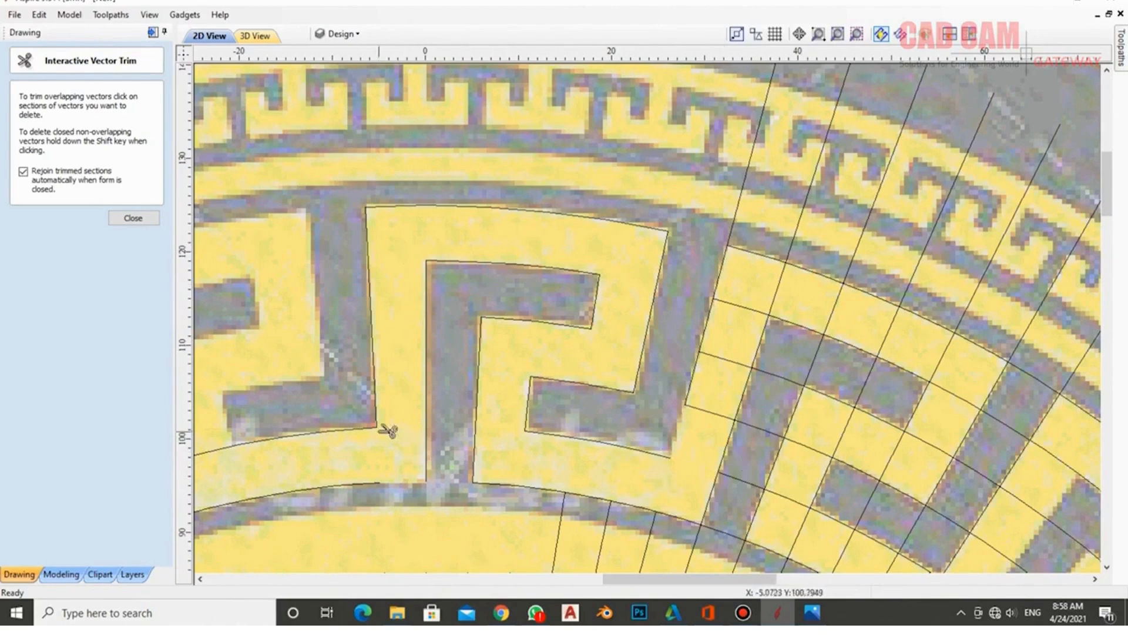
click(708, 520)
click(697, 543)
click(609, 541)
click(559, 546)
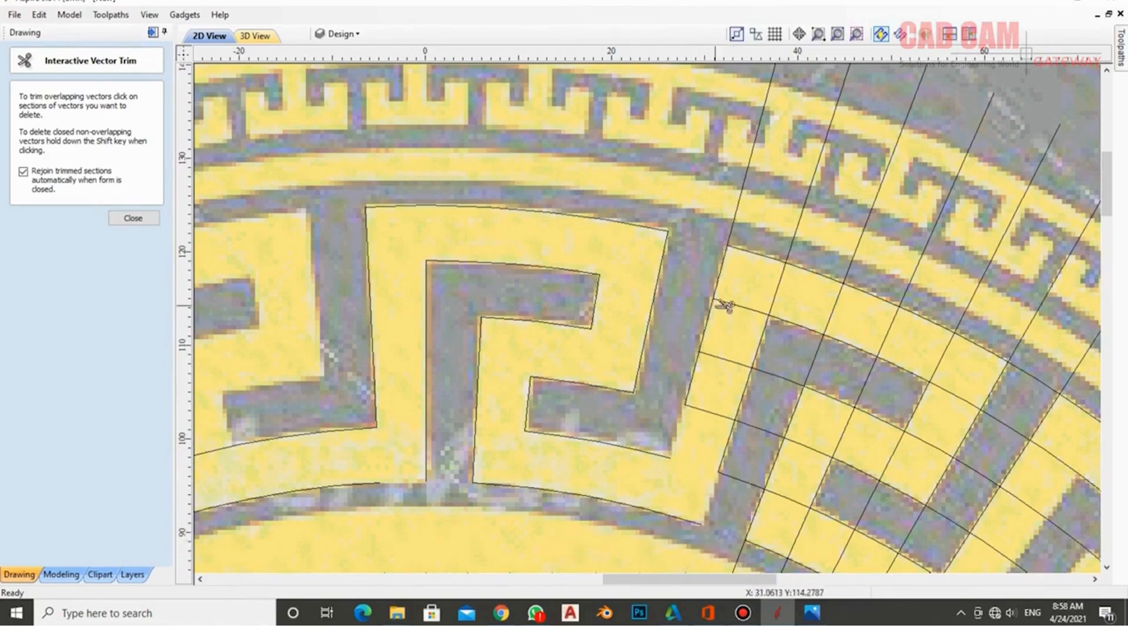
click(133, 218)
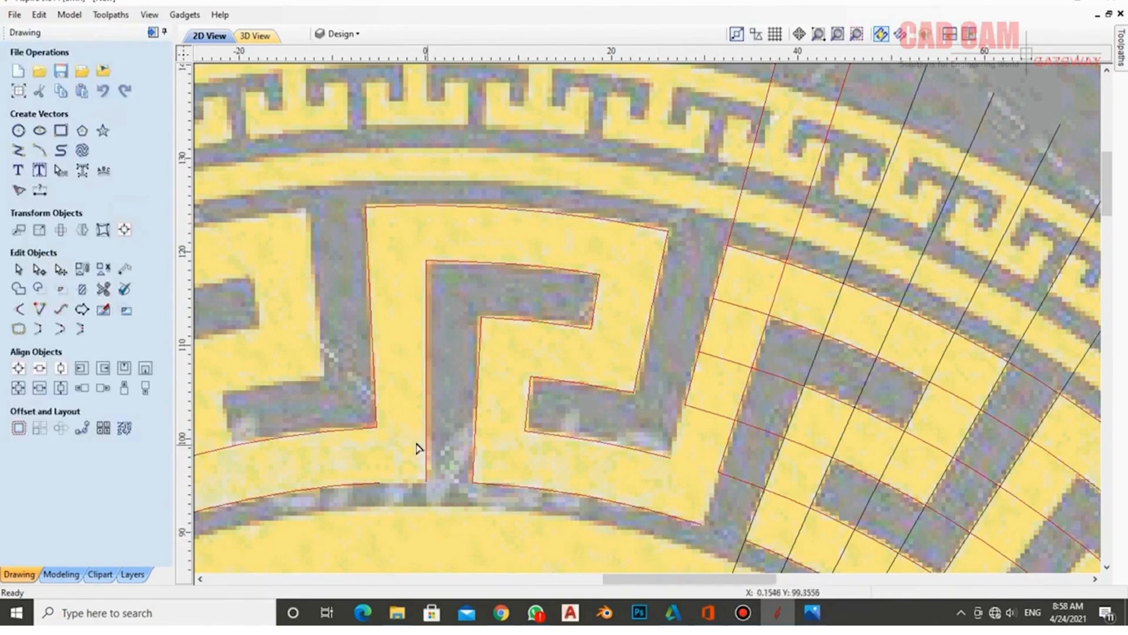
- Cut the traced outline at a node and delete the leftover arc piece
click(378, 431)
right_click(378, 430)
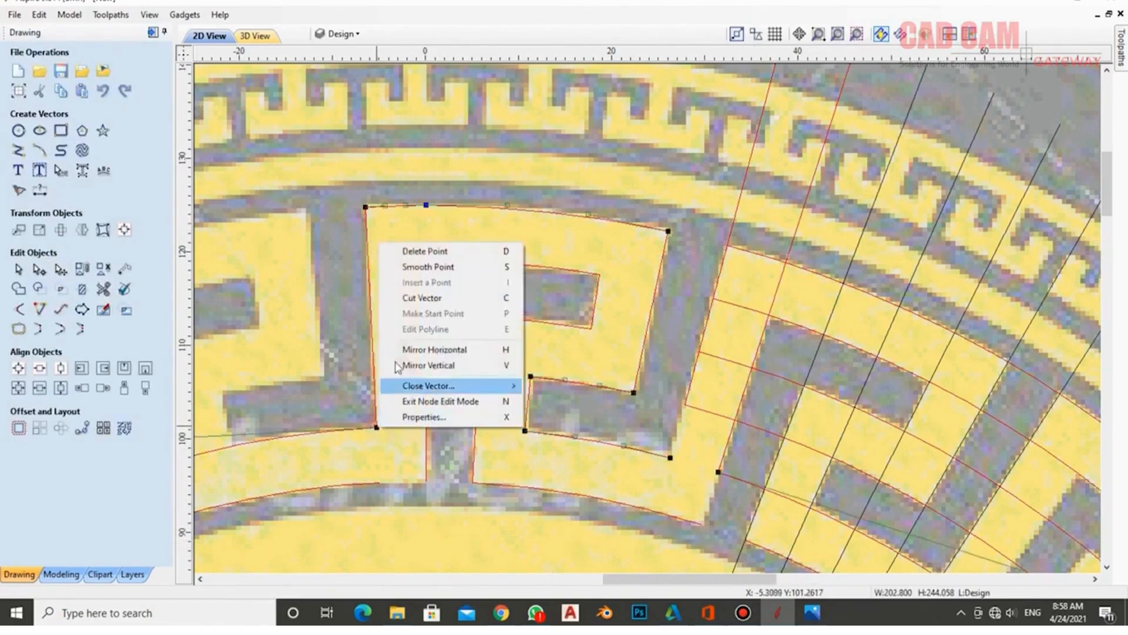
click(433, 299)
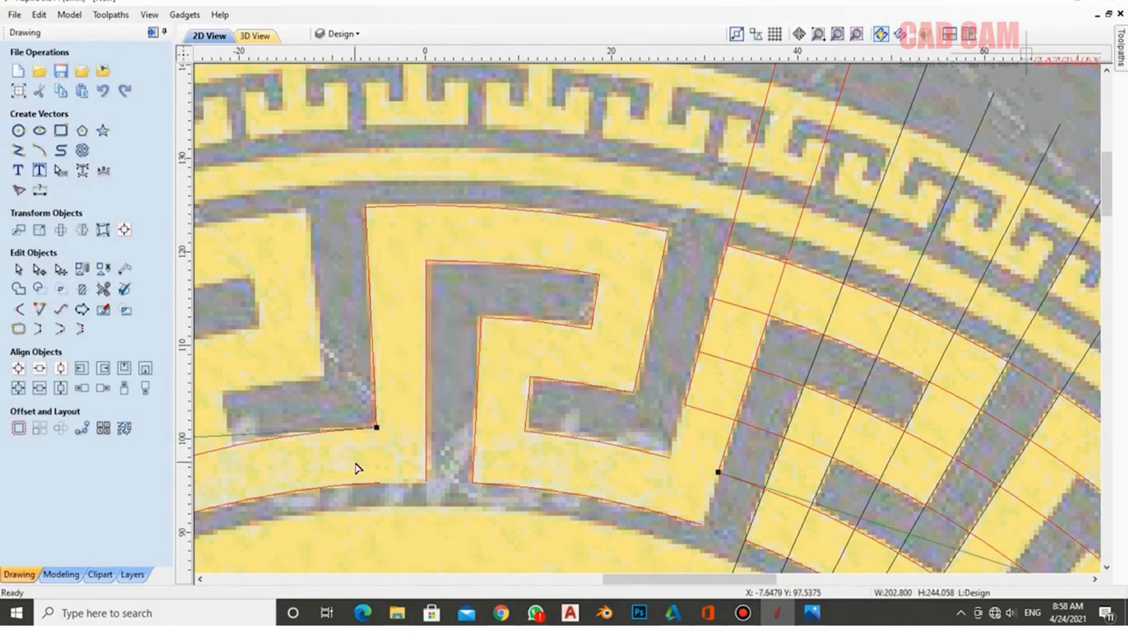
click(357, 467)
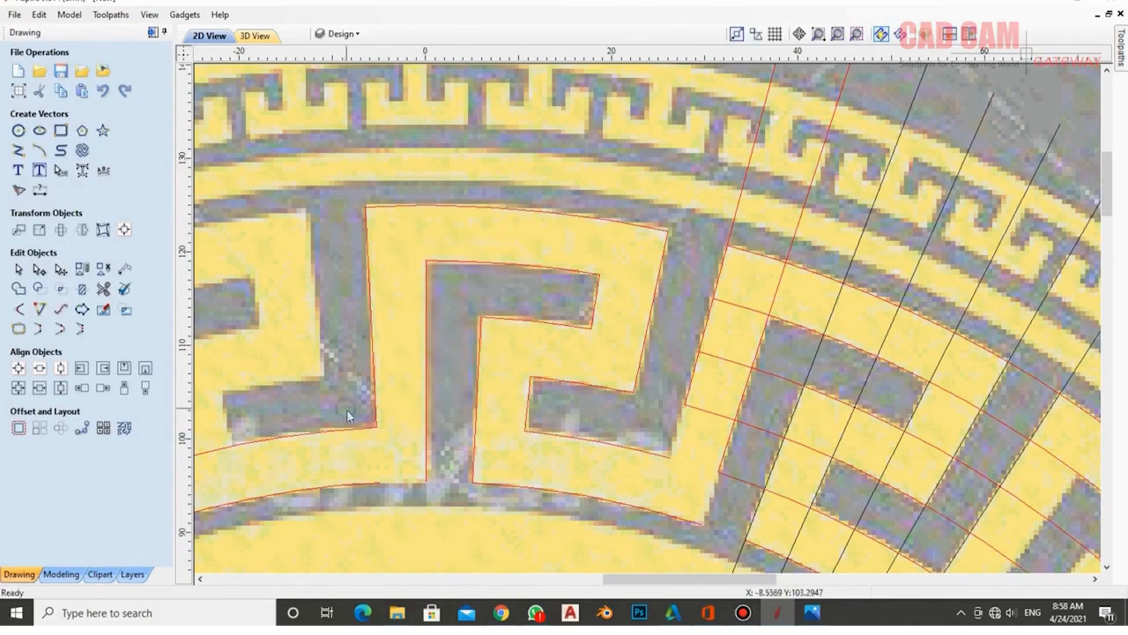
click(345, 430)
key(Delete)
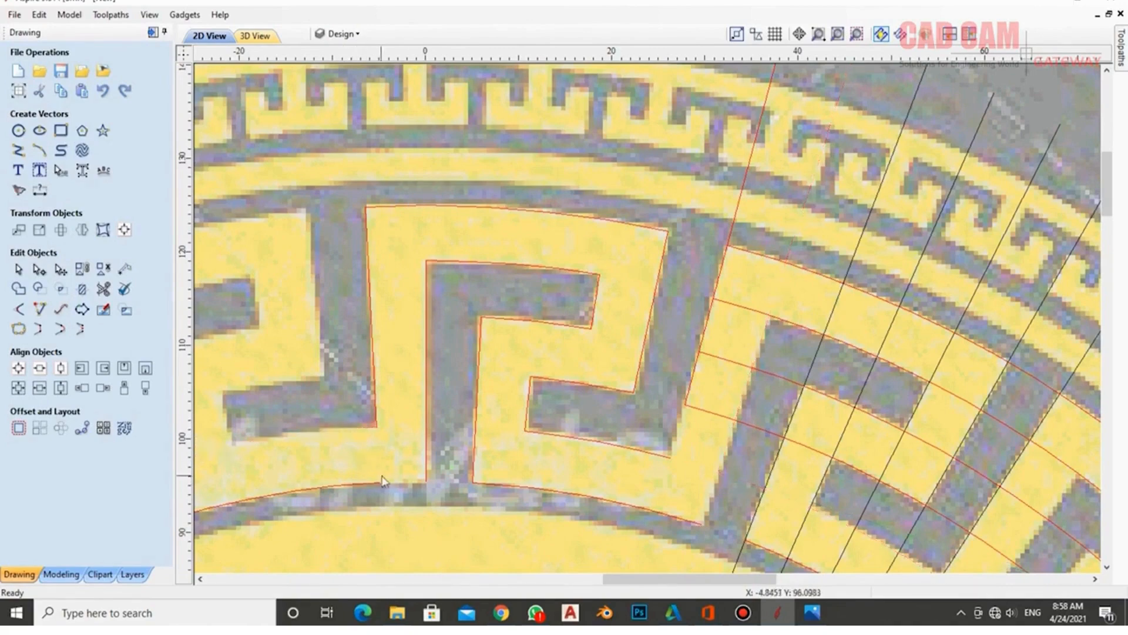
- Check the outer Greek-key and inner fret-shaped outlines by selecting each in turn
click(379, 401)
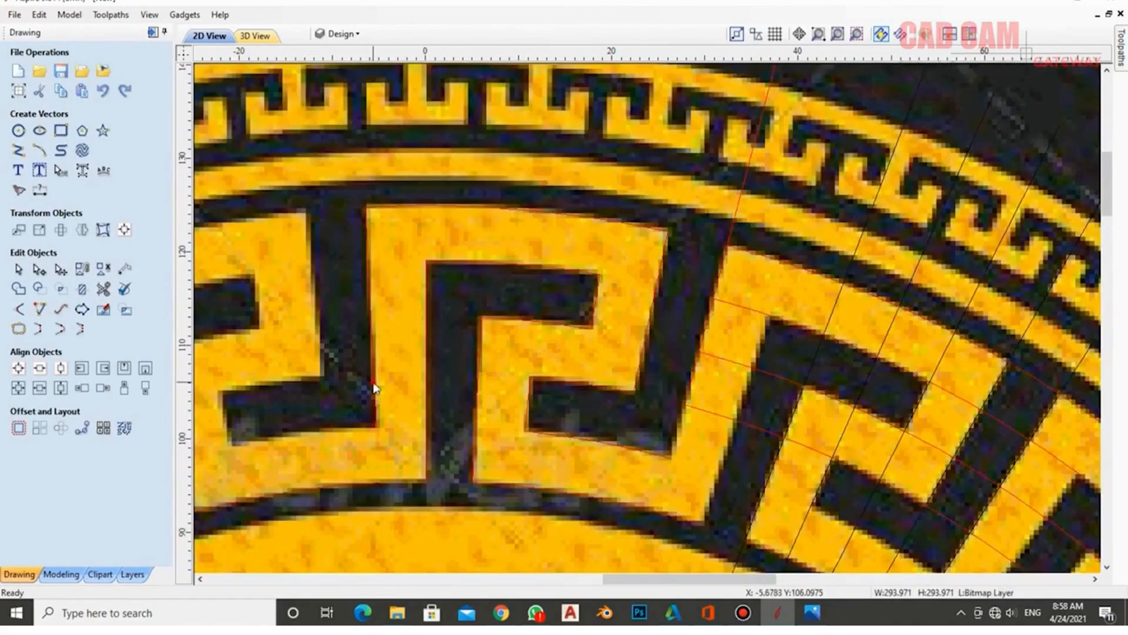
click(377, 388)
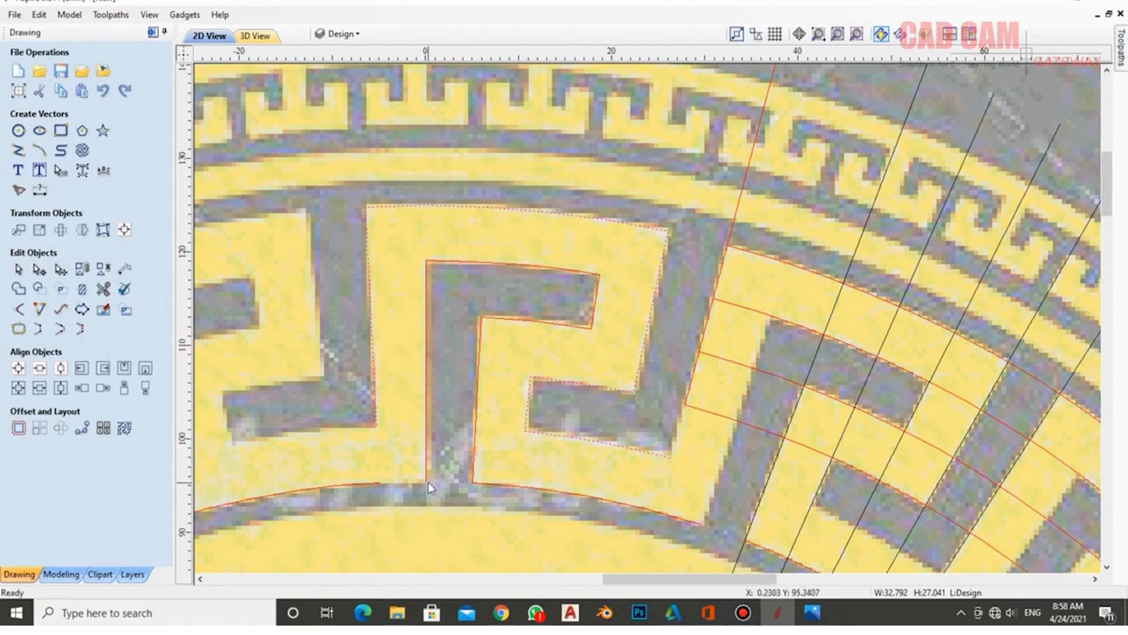
click(445, 262)
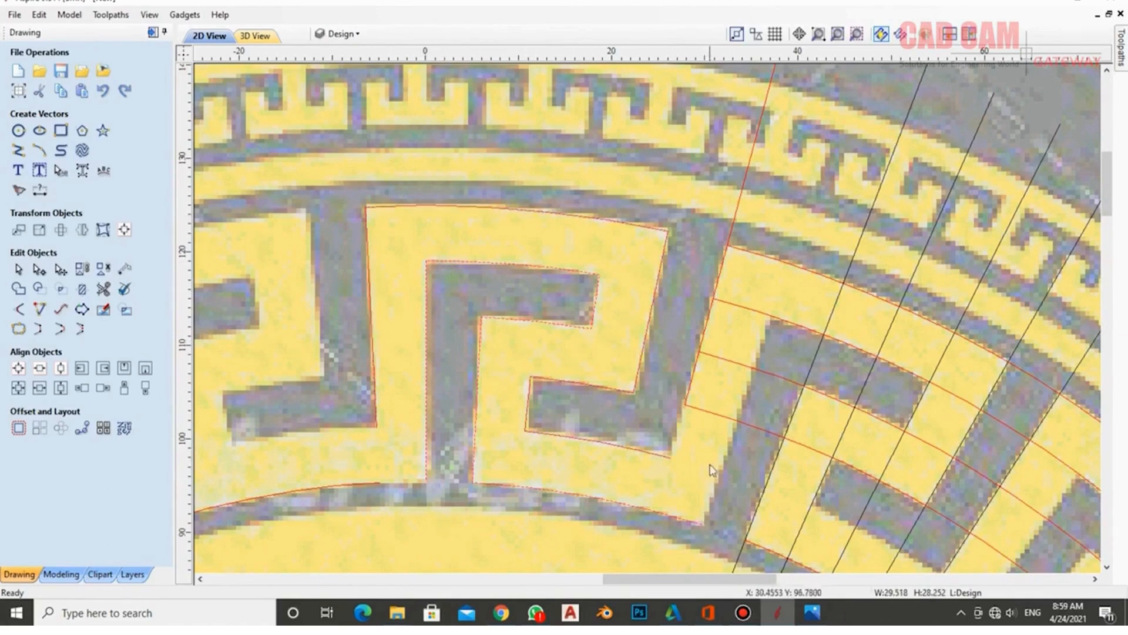
scroll(561, 378, down, 4)
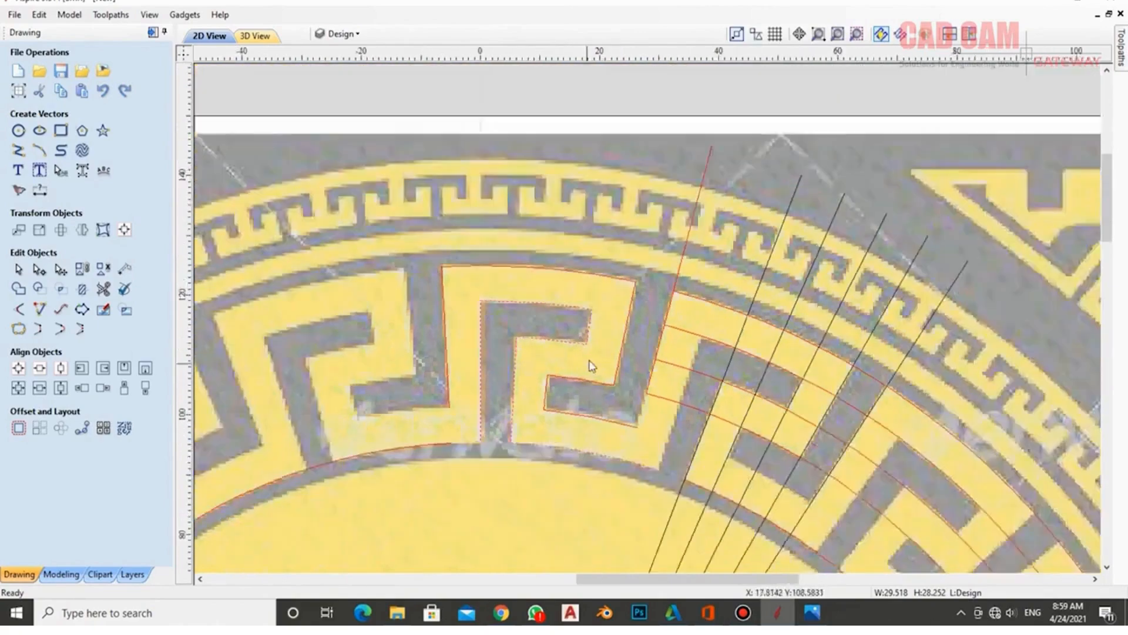
scroll(645, 309, down, 5)
scroll(662, 238, up, 1)
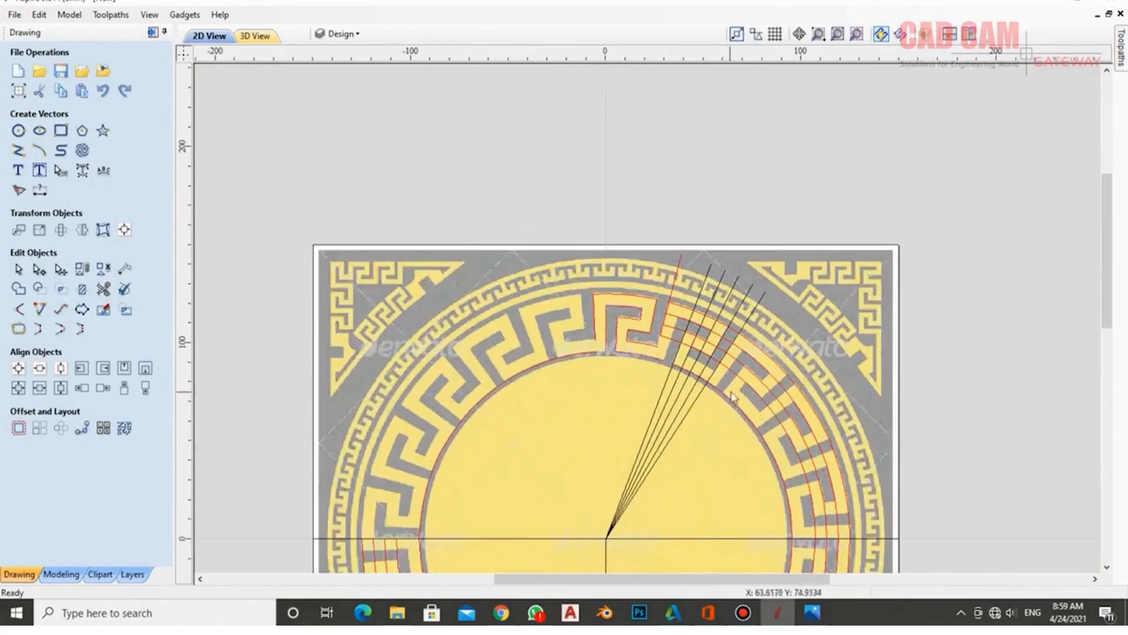
- Delete the red construction arcs and radial lines, then select the traced Greek-key shape
click(675, 272)
key(Delete)
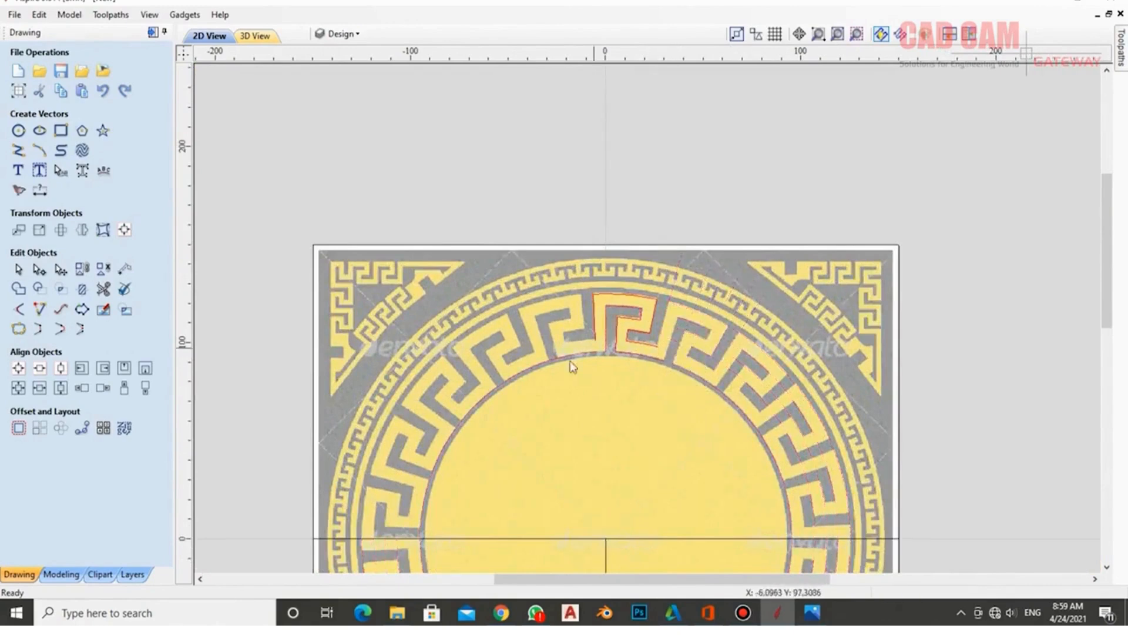
scroll(607, 351, down, 3)
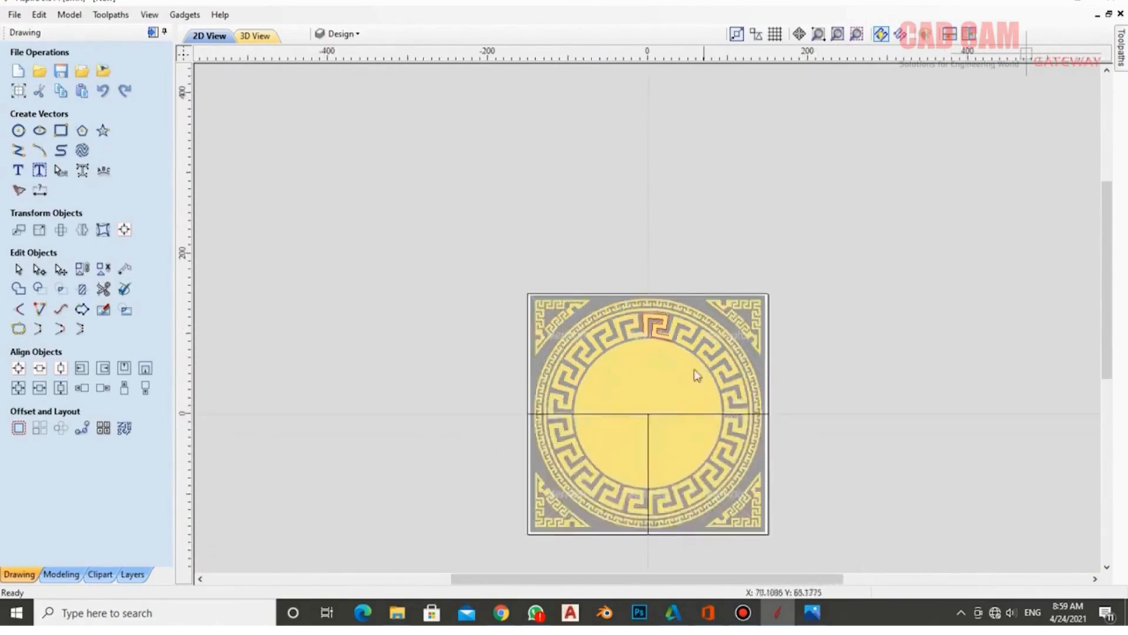
scroll(657, 322, up, 4)
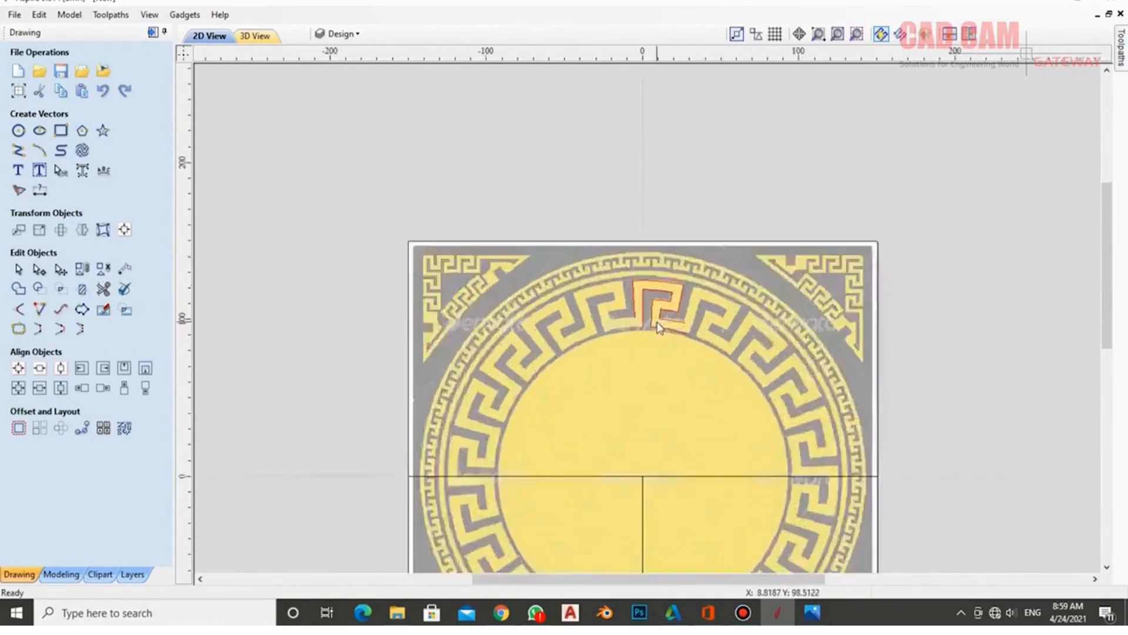
scroll(657, 322, up, 2)
click(656, 353)
scroll(651, 288, down, 3)
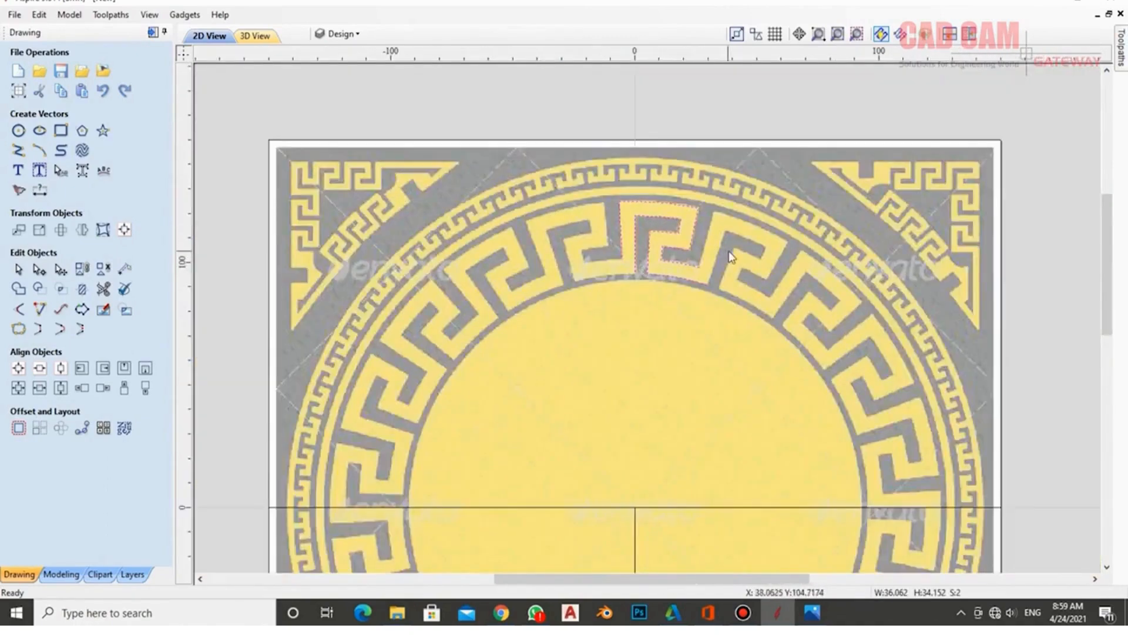
scroll(728, 252, up, 2)
scroll(729, 252, down, 2)
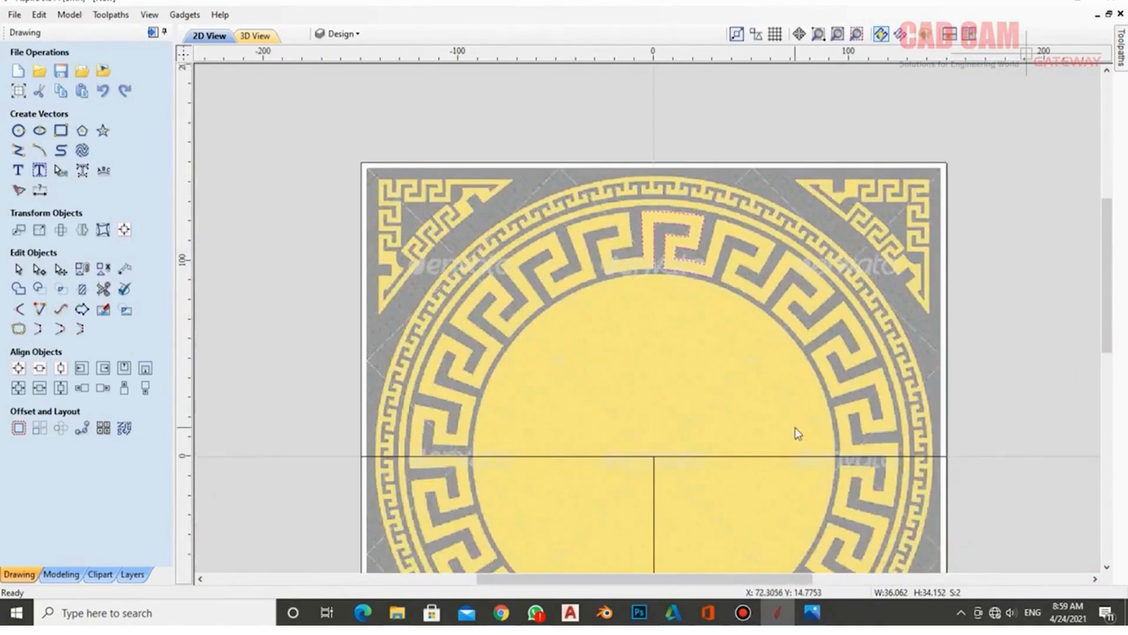
- Circular-copy the Greek-key shape into 5 items over 90° around rotation centre 0,0
click(60, 433)
double_click(89, 154)
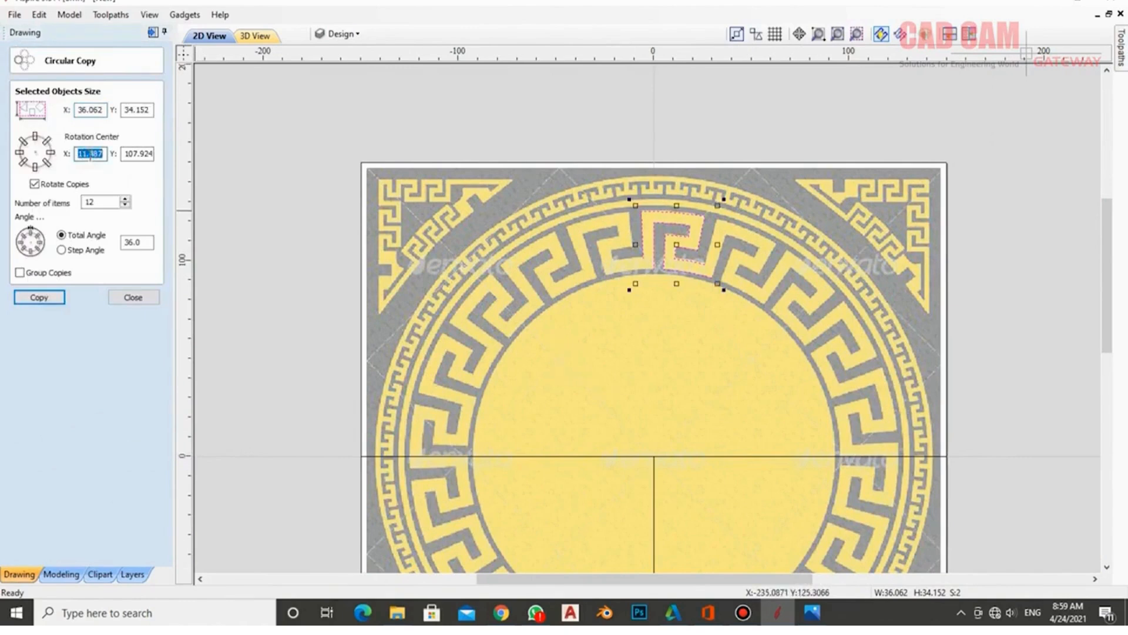
text(0)
key(Tab)
text(0)
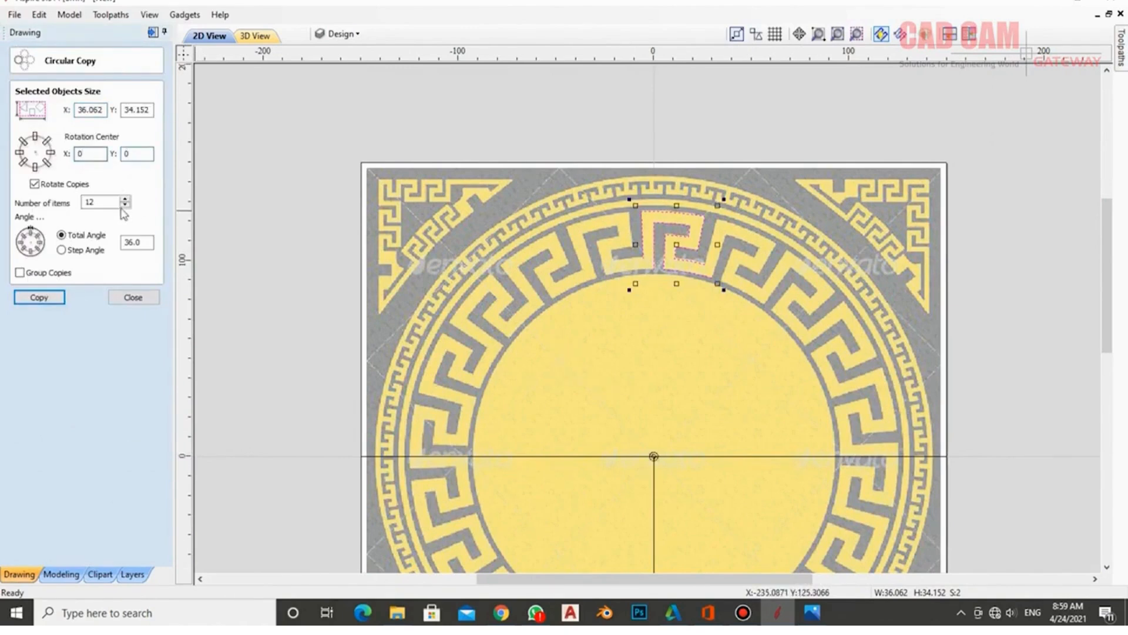
key(Tab)
double_click(141, 243)
text(90)
drag(107, 202, 17, 202)
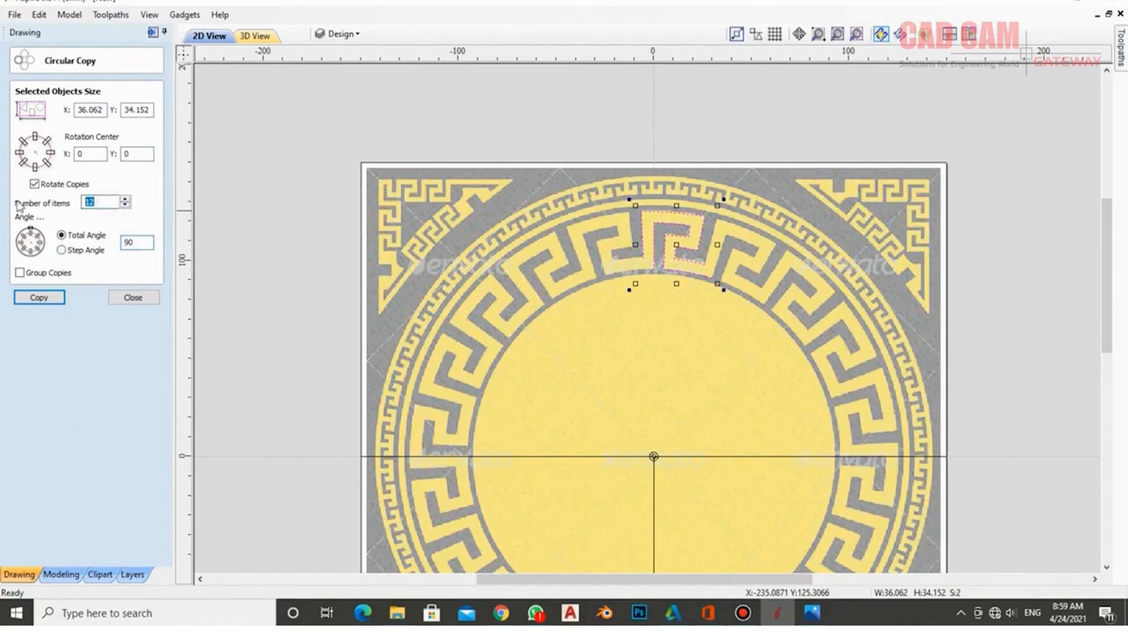
click(45, 299)
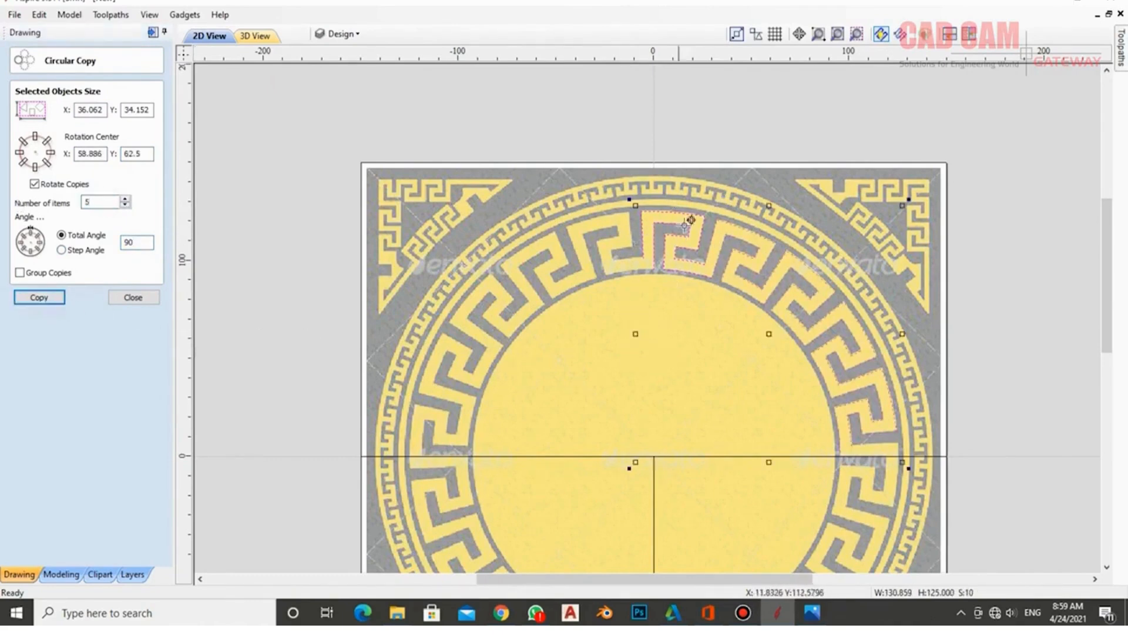
scroll(835, 360, up, 4)
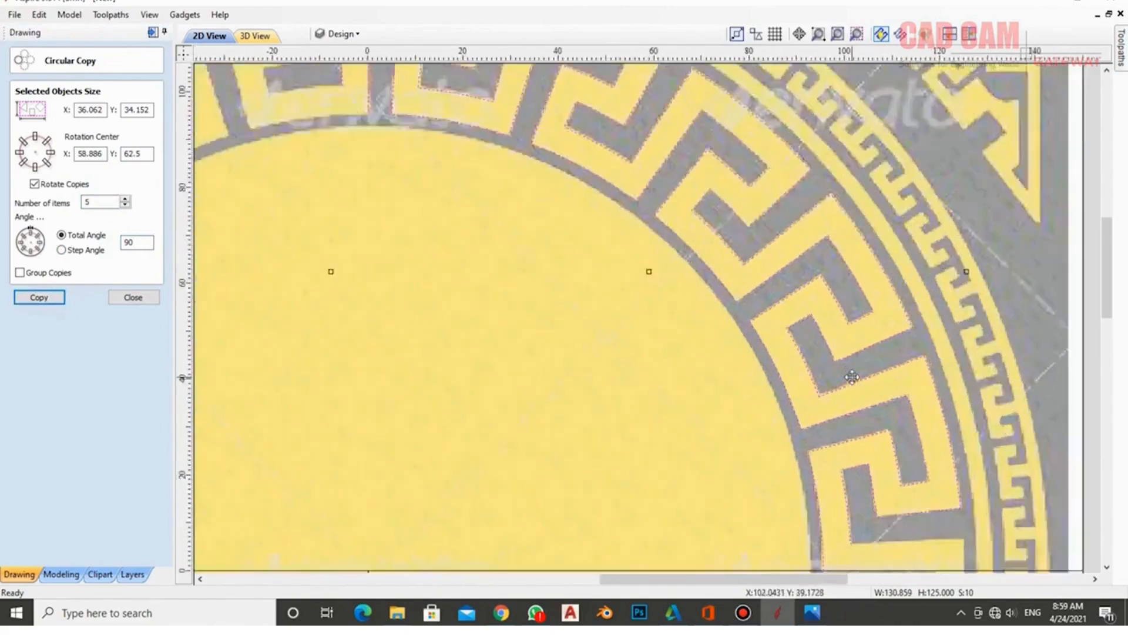
scroll(693, 162, down, 3)
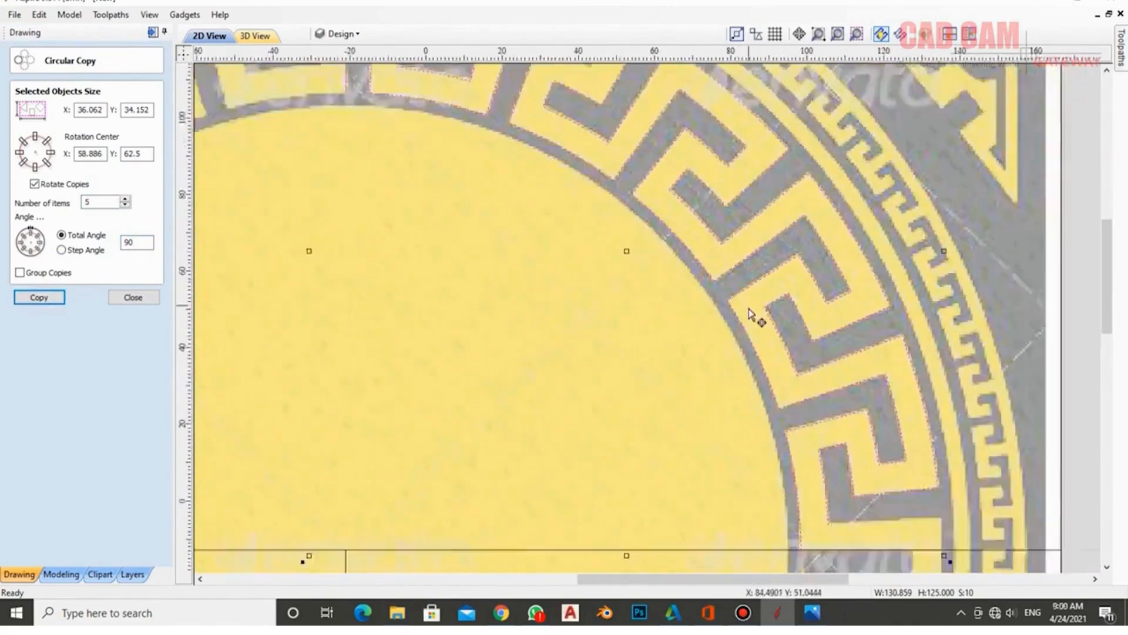
scroll(511, 108, down, 2)
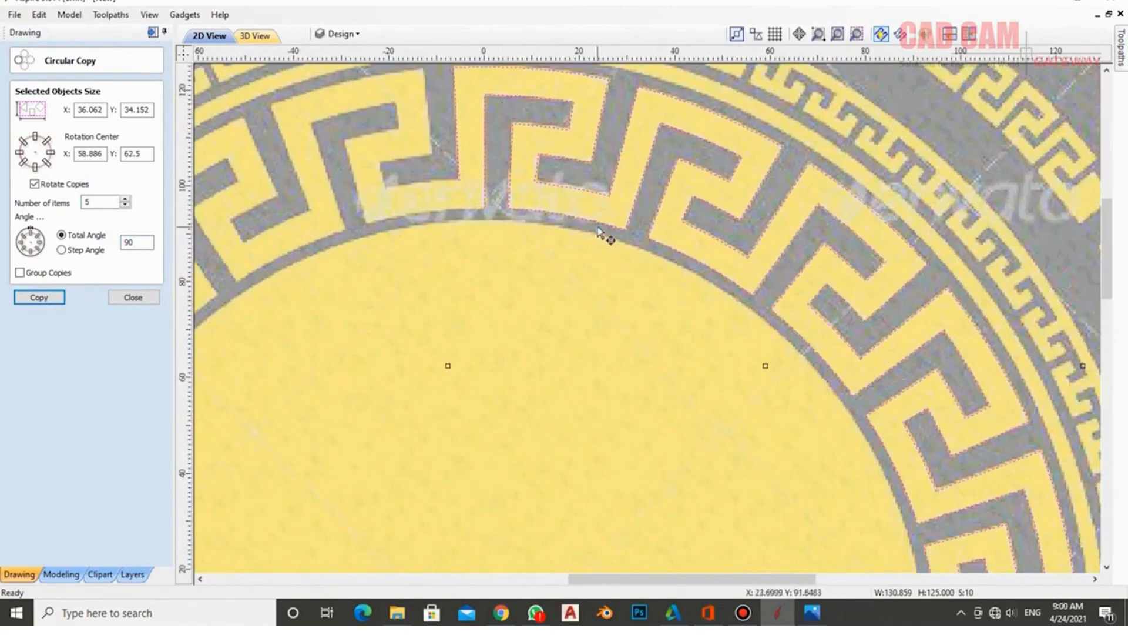
scroll(608, 229, down, 2)
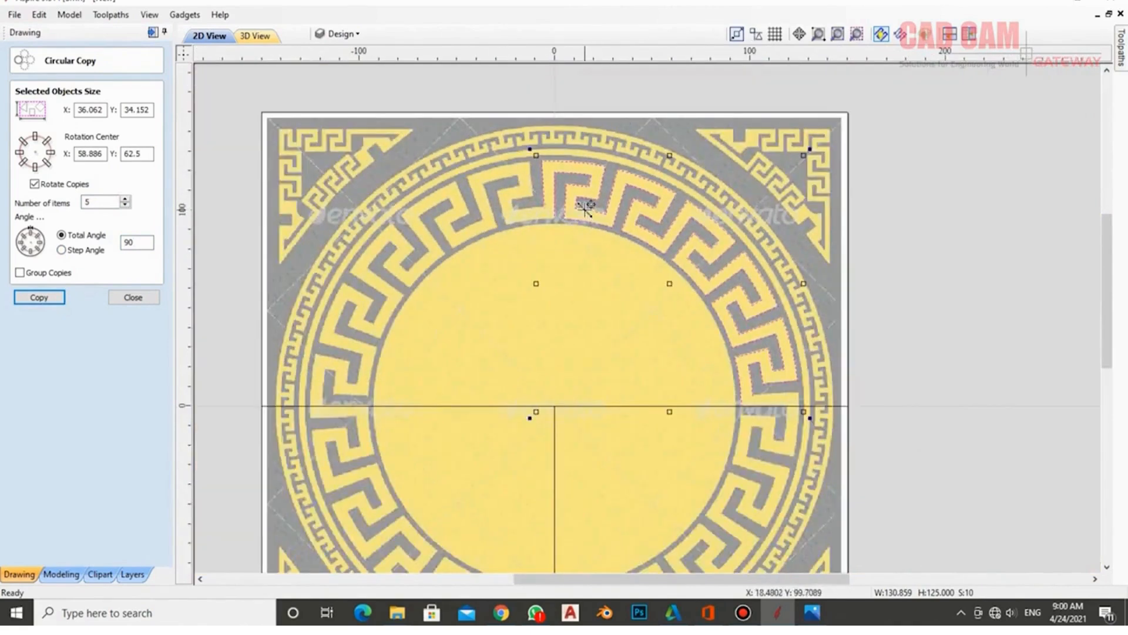
scroll(585, 207, down, 2)
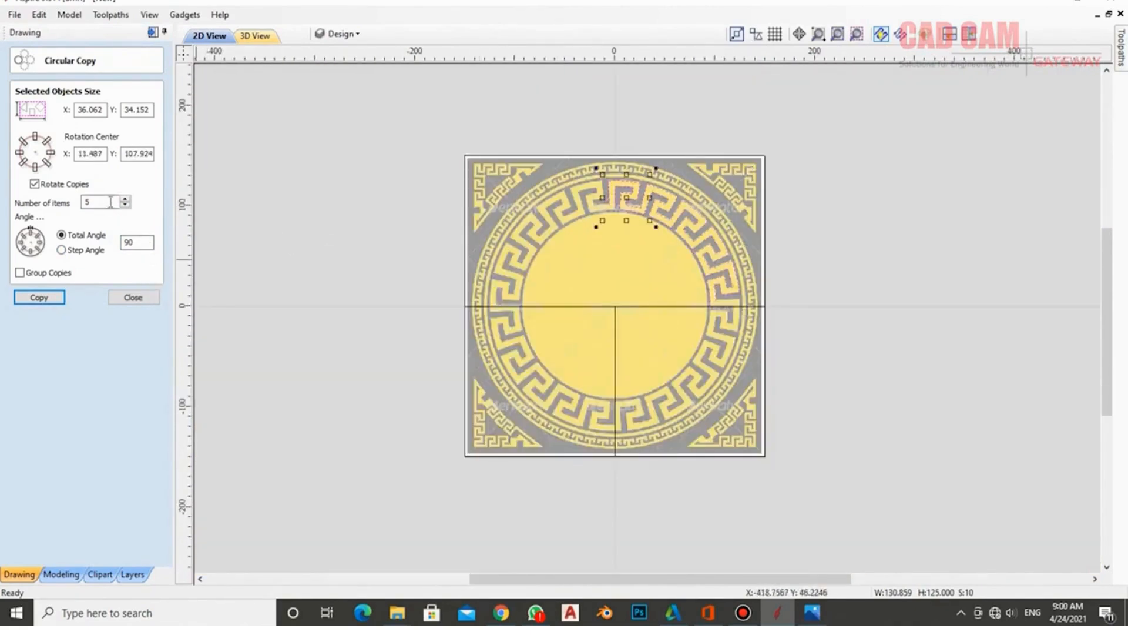
- Redo the circular copy as 20 items over 360° around rotation centre 0,0
double_click(139, 243)
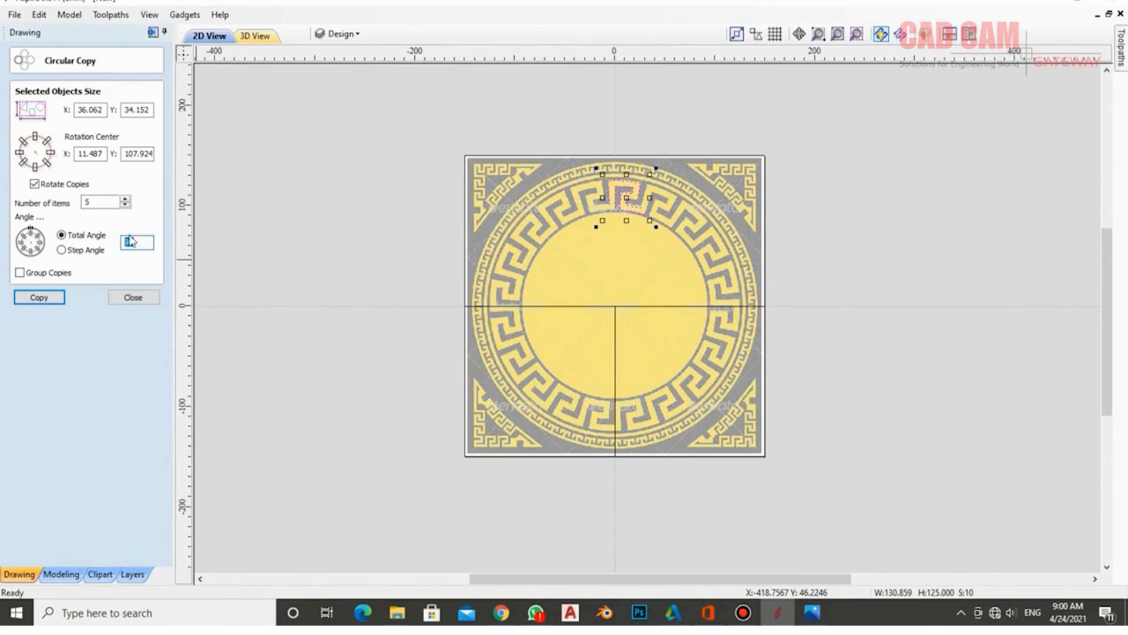
text(36)
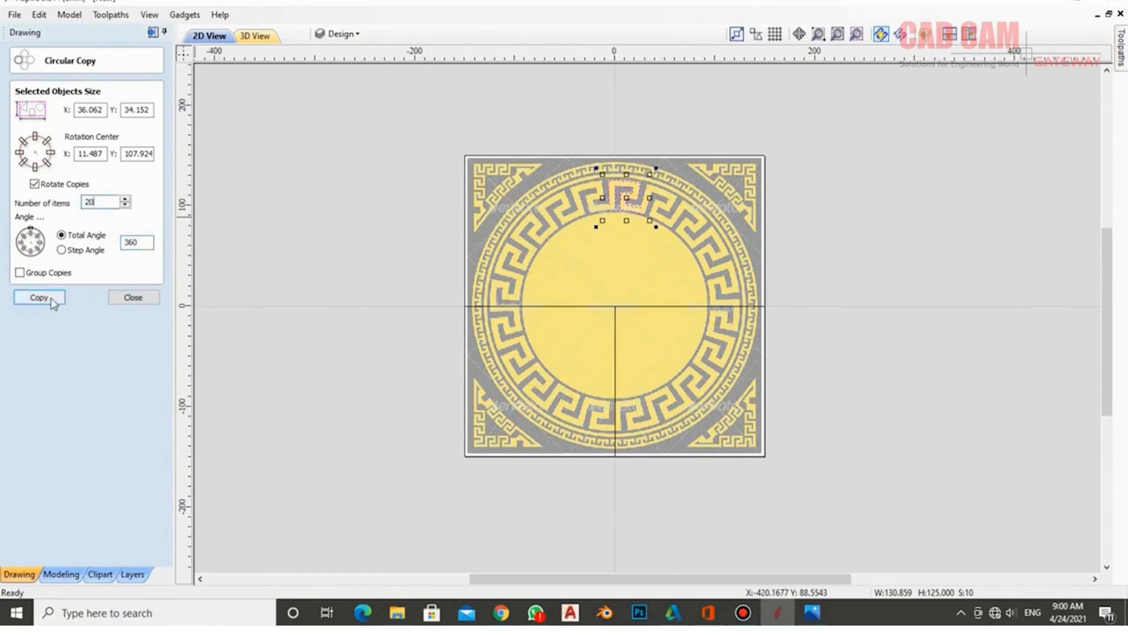
double_click(94, 154)
text(0)
key(Tab)
text(0)
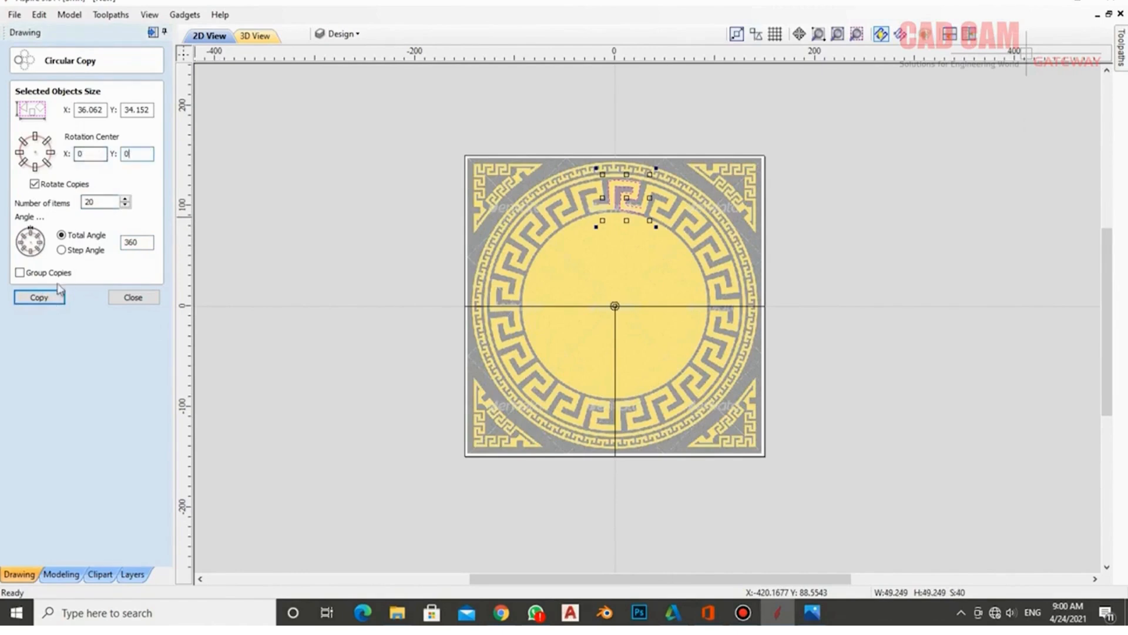
click(39, 297)
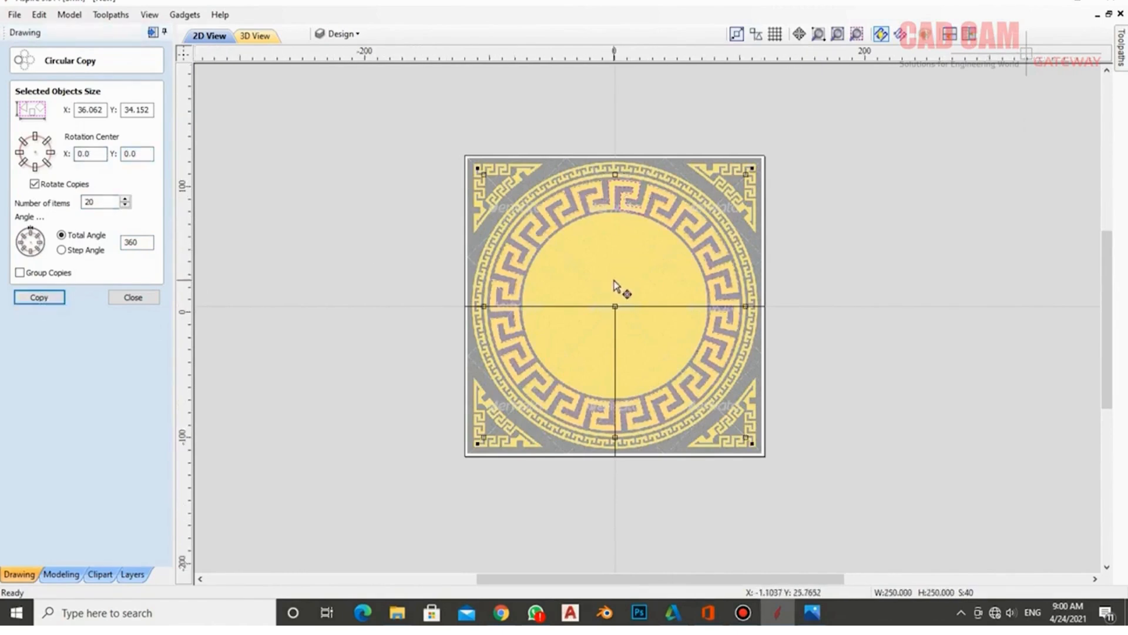
scroll(617, 281, up, 2)
scroll(636, 179, down, 1)
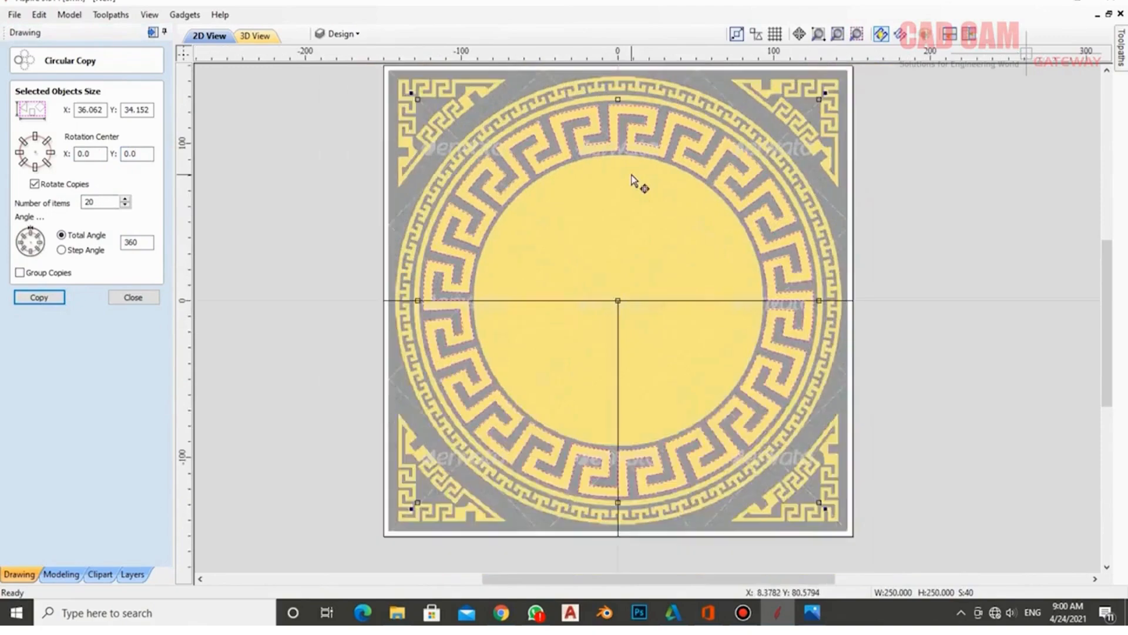
scroll(615, 170, up, 1)
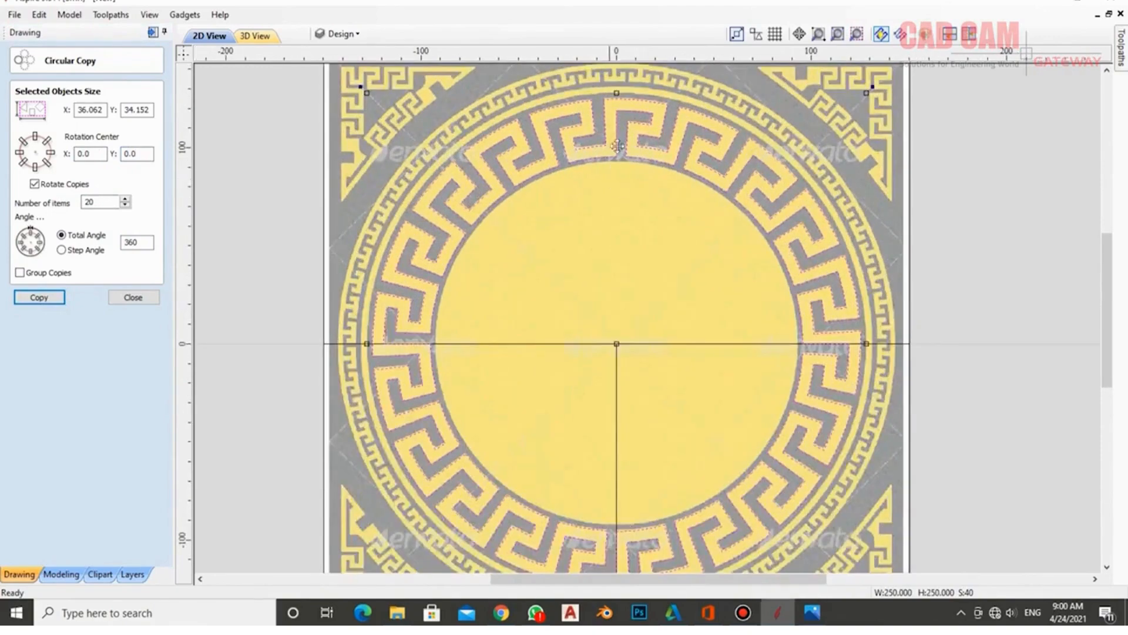
scroll(611, 176, up, 4)
scroll(625, 100, down, 6)
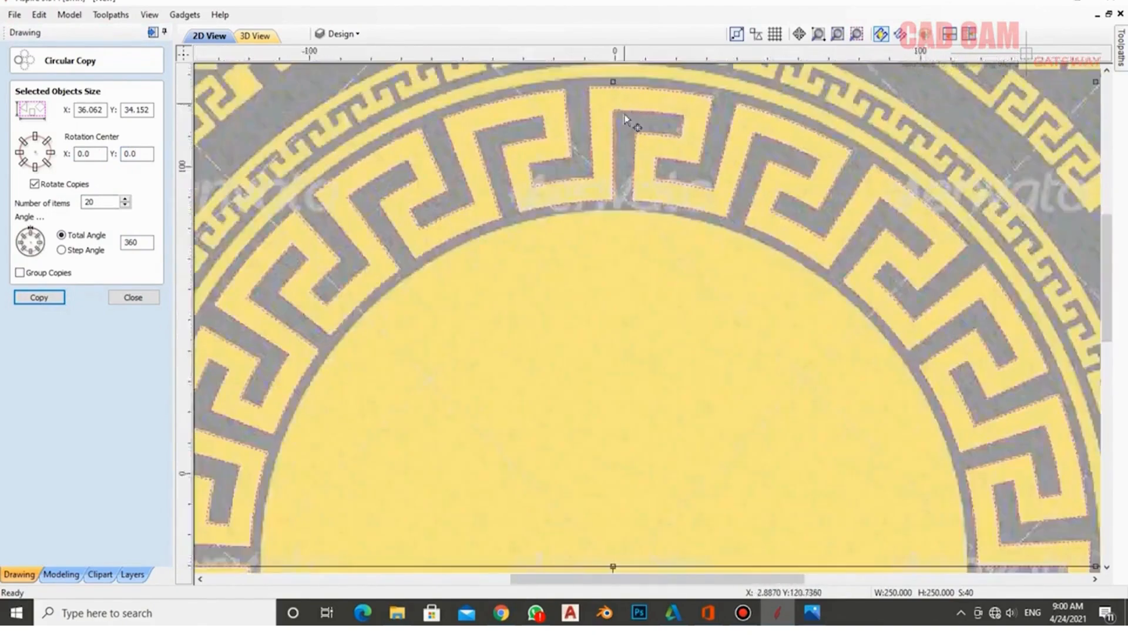
scroll(635, 134, up, 1)
click(346, 34)
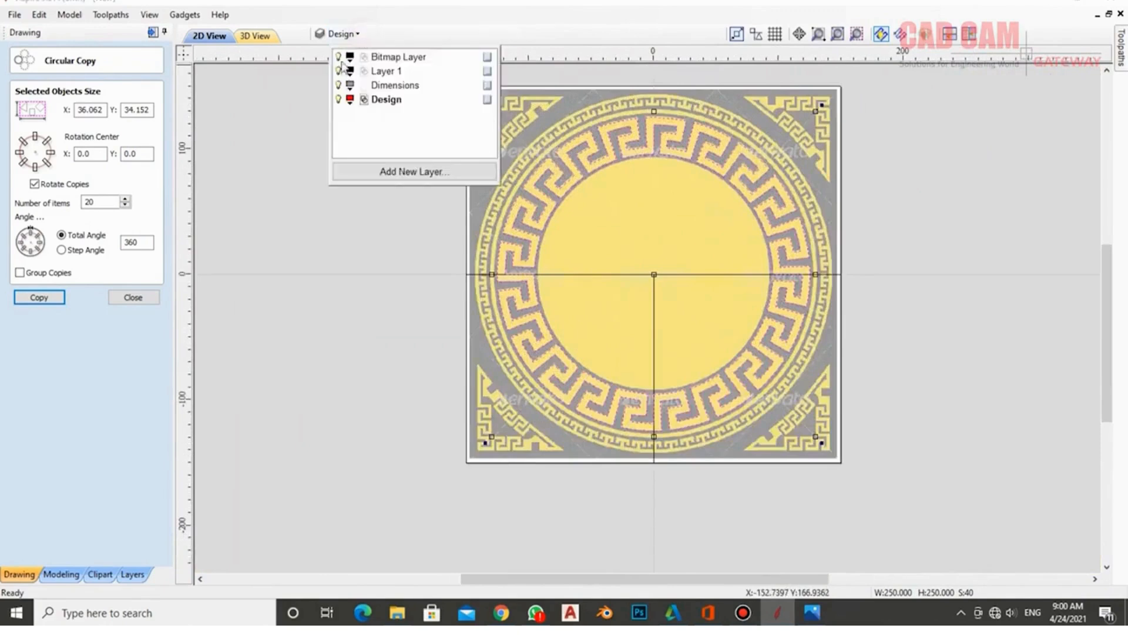
- Hide then reshow the bitmap layer to check the ring, and close Circular Copy
click(339, 57)
click(378, 245)
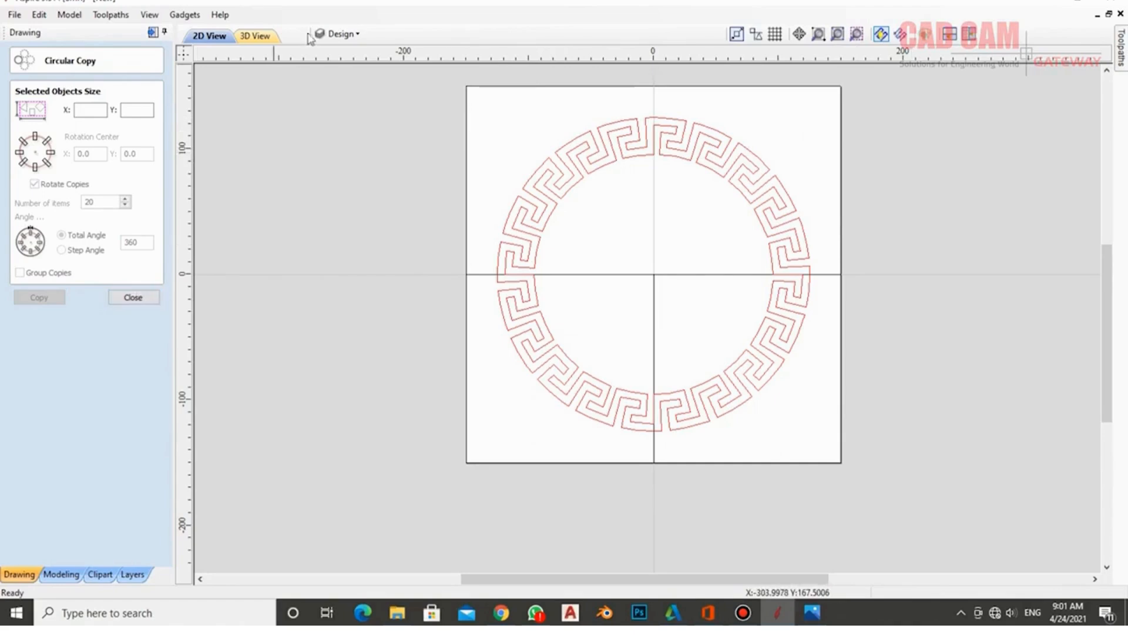
click(340, 34)
click(339, 56)
click(373, 241)
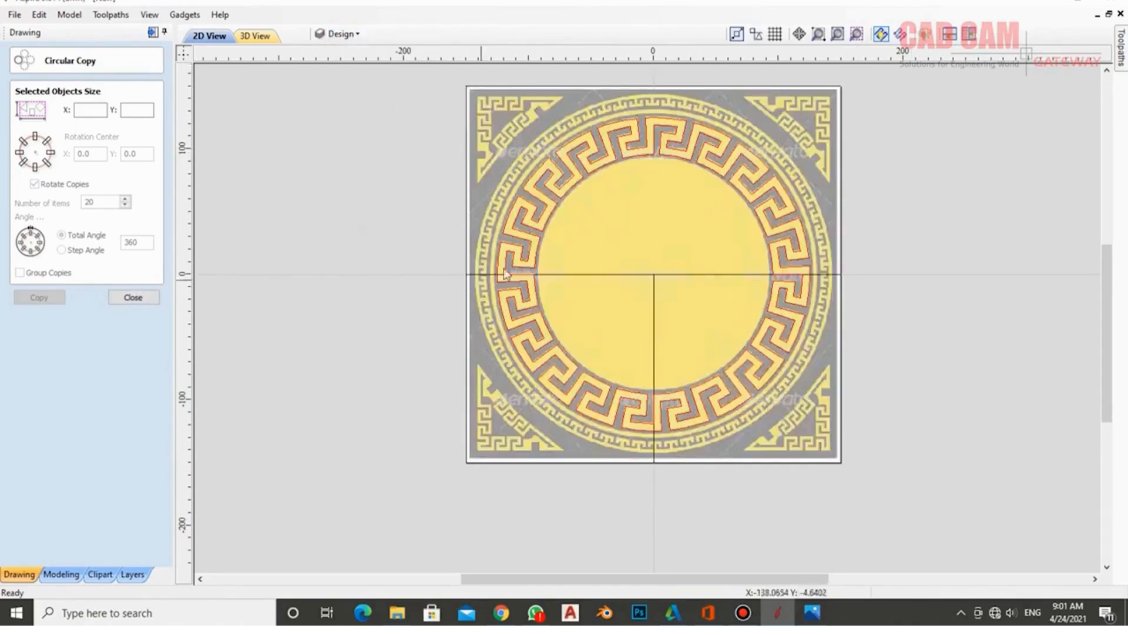
scroll(667, 152, up, 3)
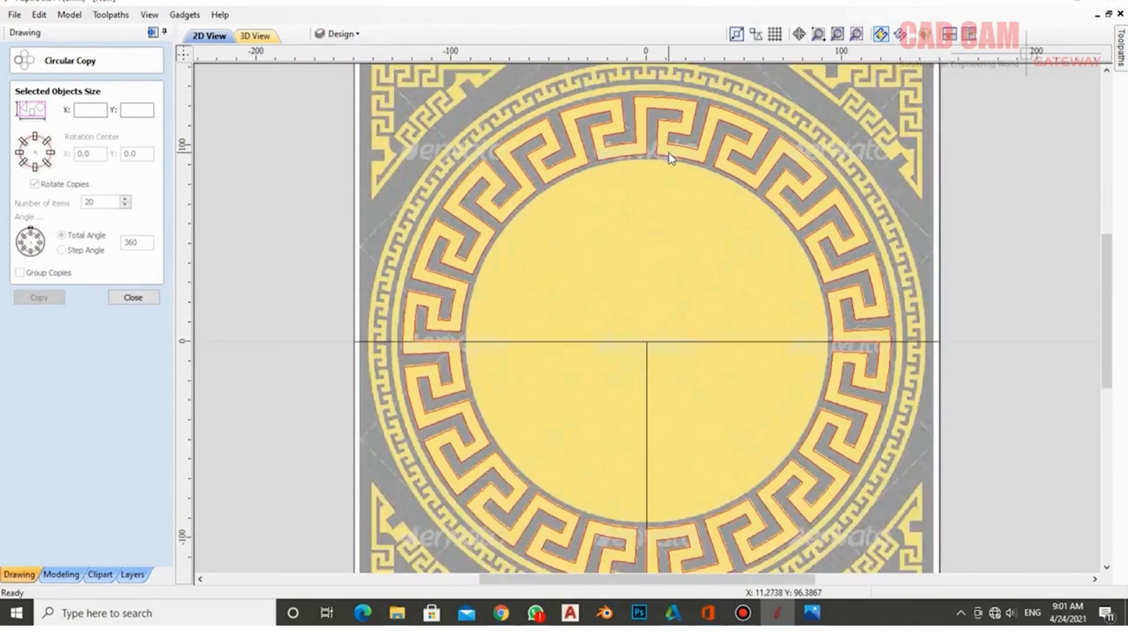
click(133, 296)
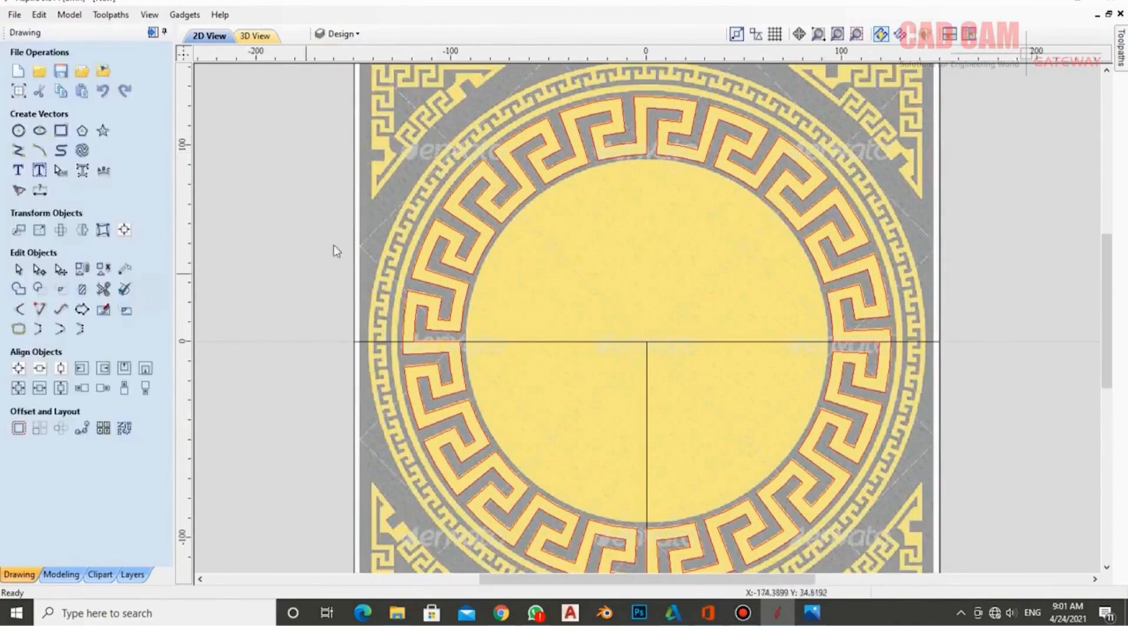
- Select two adjacent Greek-key shapes at the ring's top plus the centre crosshair lines
click(641, 97)
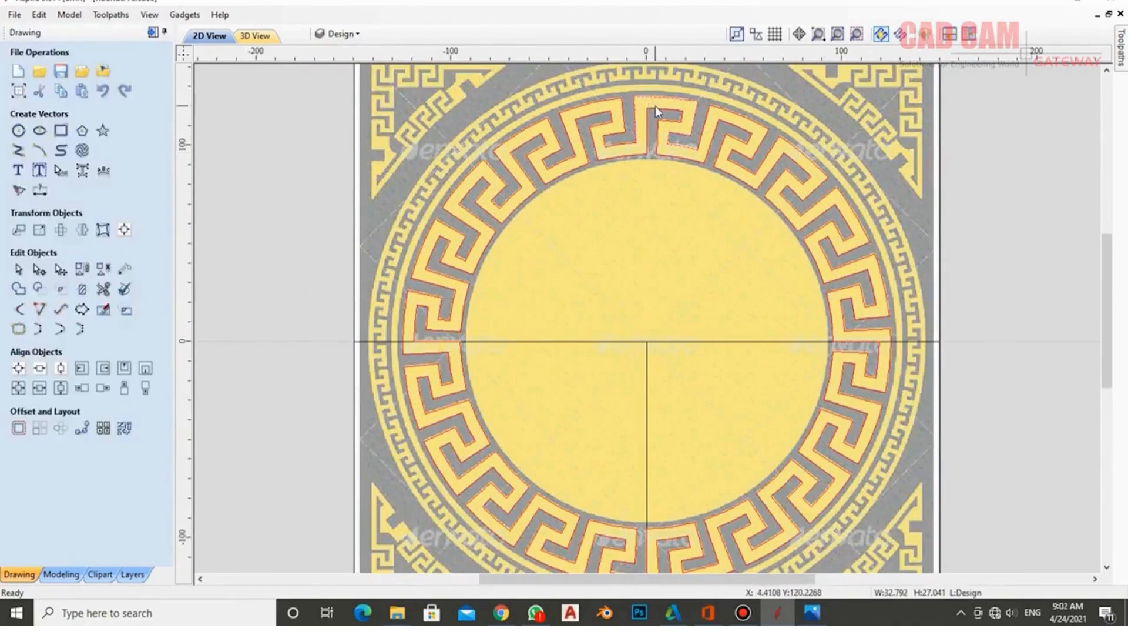
shift+click(655, 107)
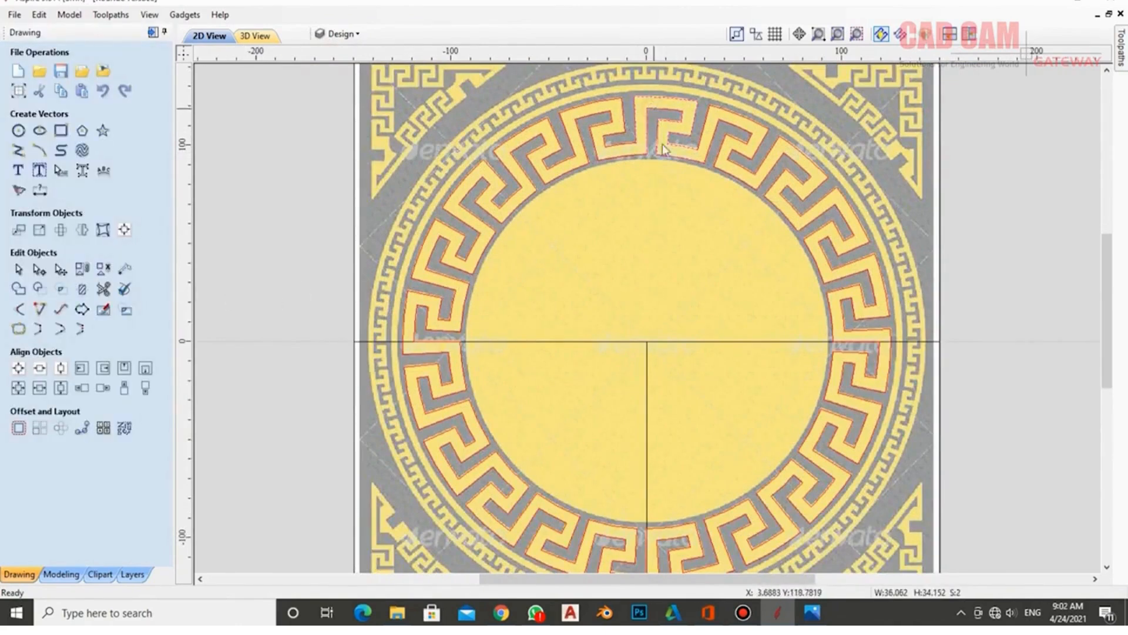
shift+click(668, 341)
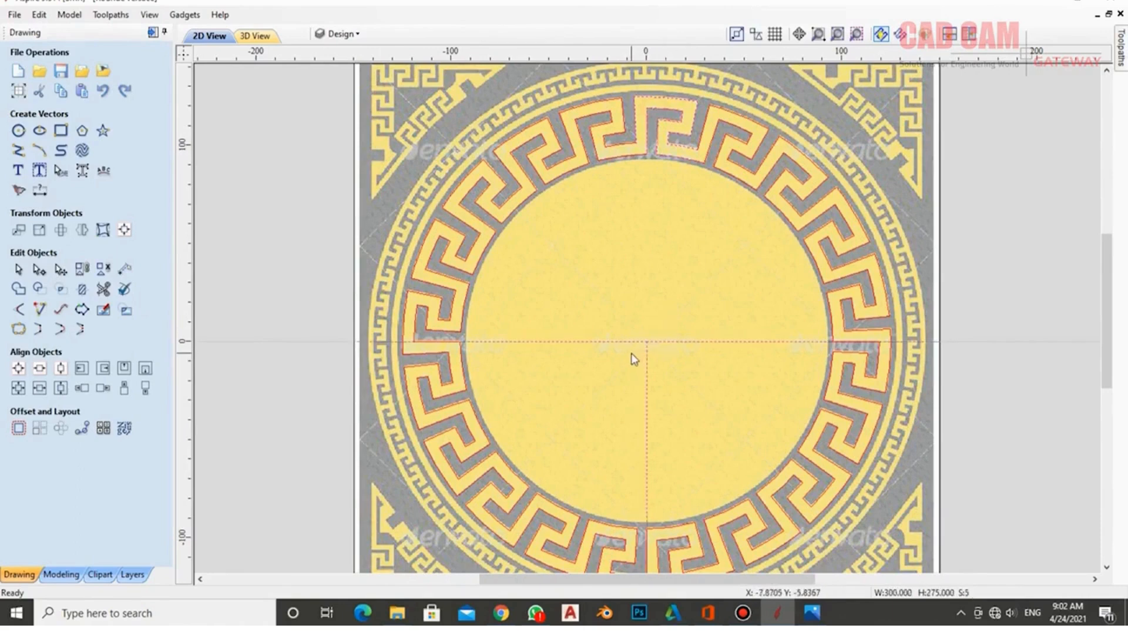